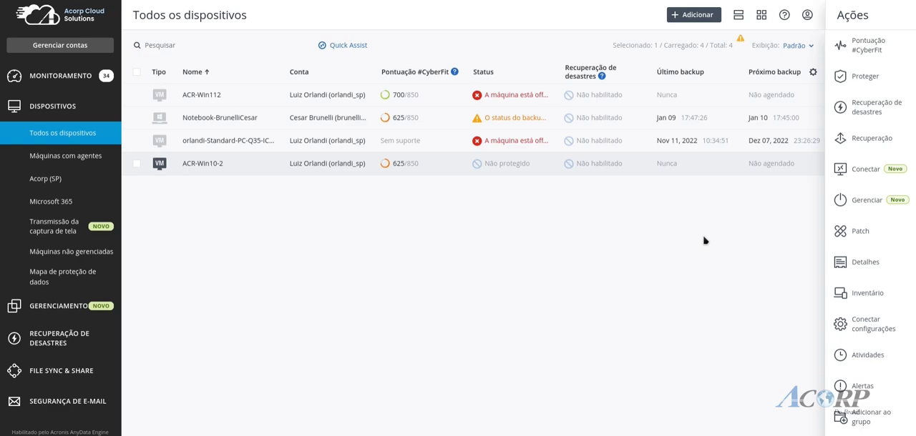
Start a new protection plan in the management section and name it "Videos Acorp Cloud"
left_click(61, 305)
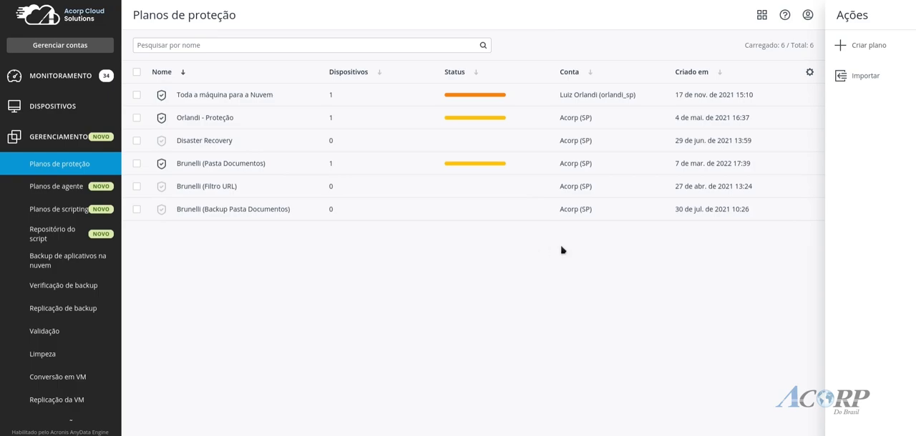
left_click(844, 47)
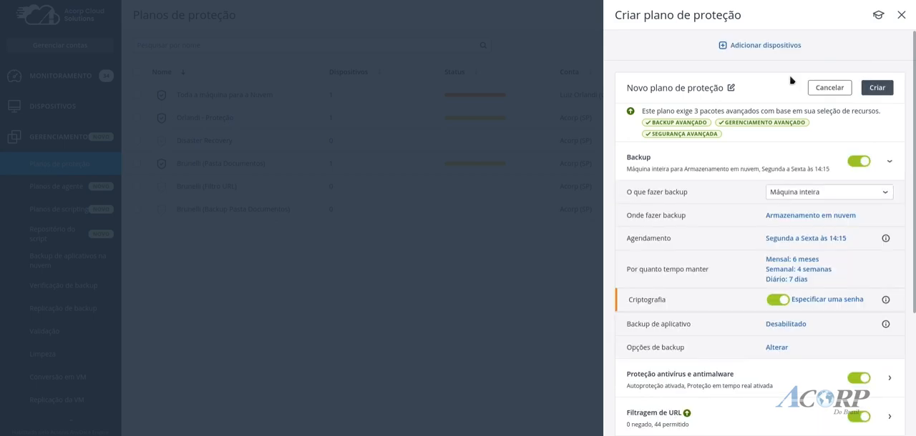
left_click(731, 89)
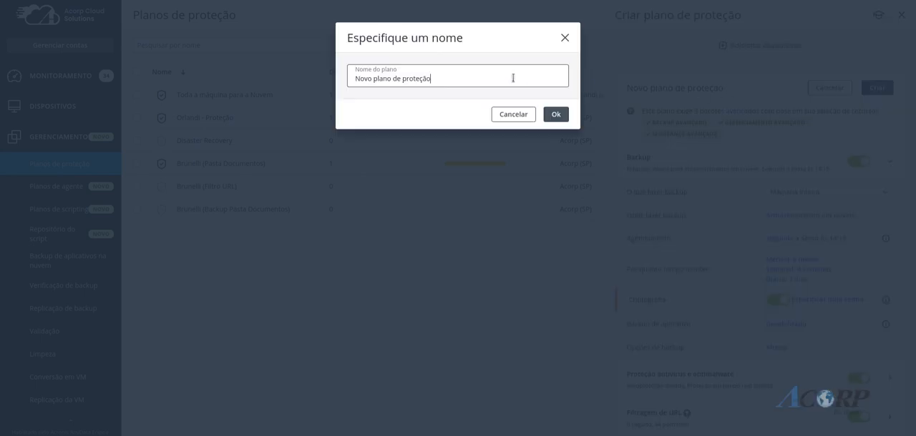
left_click_drag(513, 76, 330, 79)
type("Videos Acorp Cloud")
left_click(555, 116)
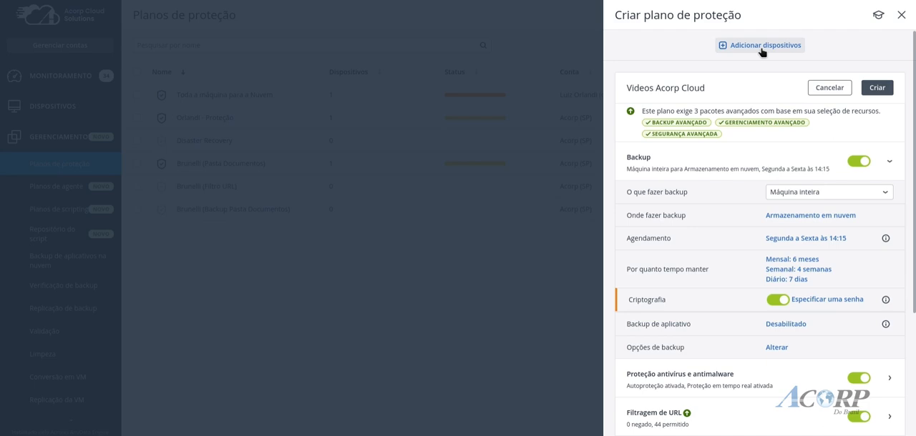
Add the device ACR-Win10-2 to the protection plan
left_click(842, 194)
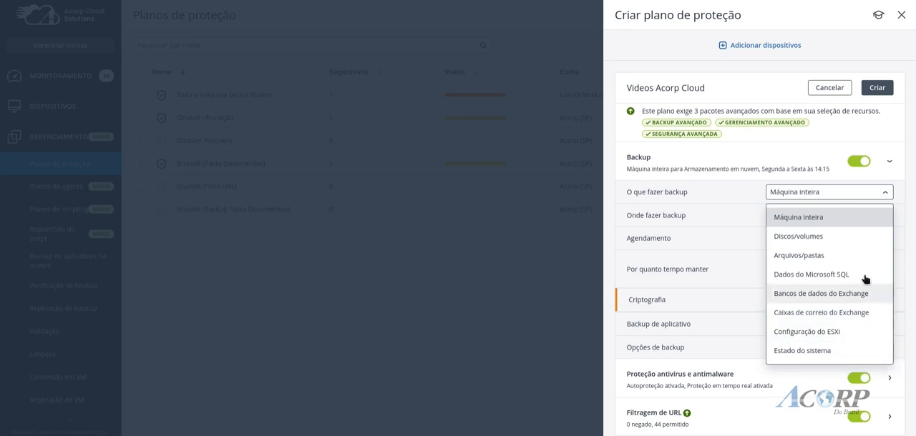
left_click(885, 193)
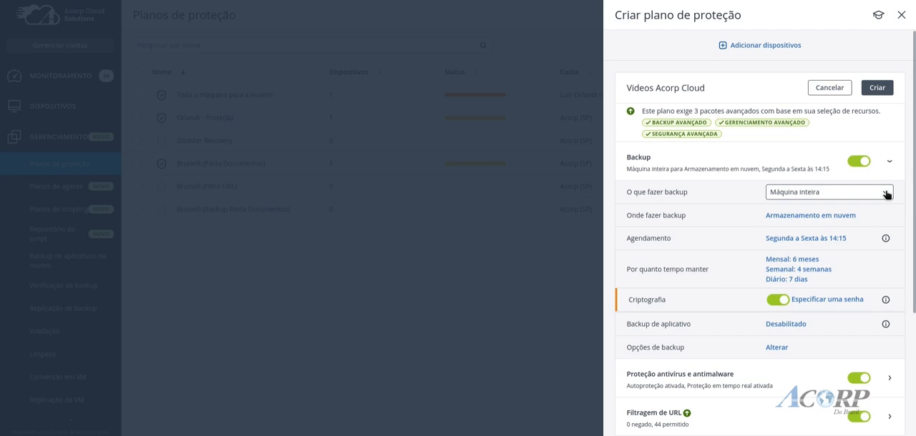
left_click(777, 47)
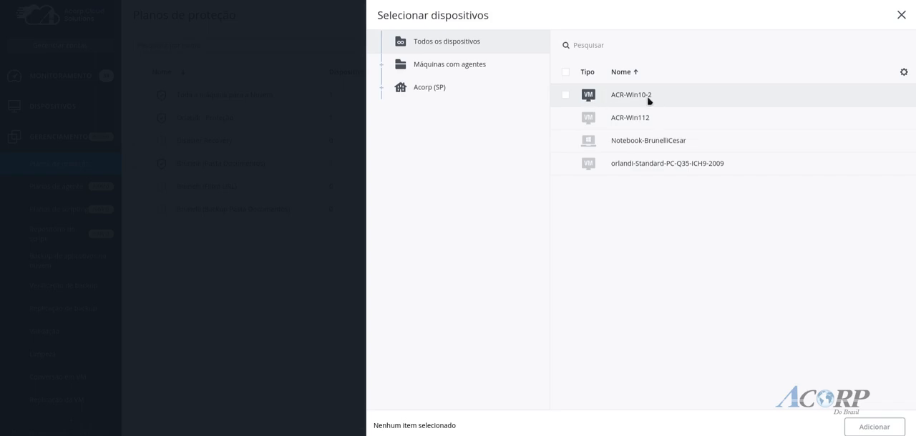
left_click(565, 96)
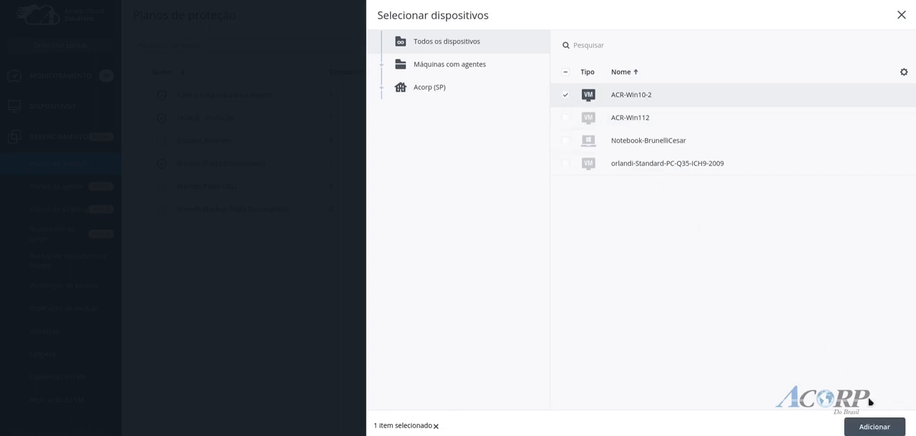
left_click(875, 427)
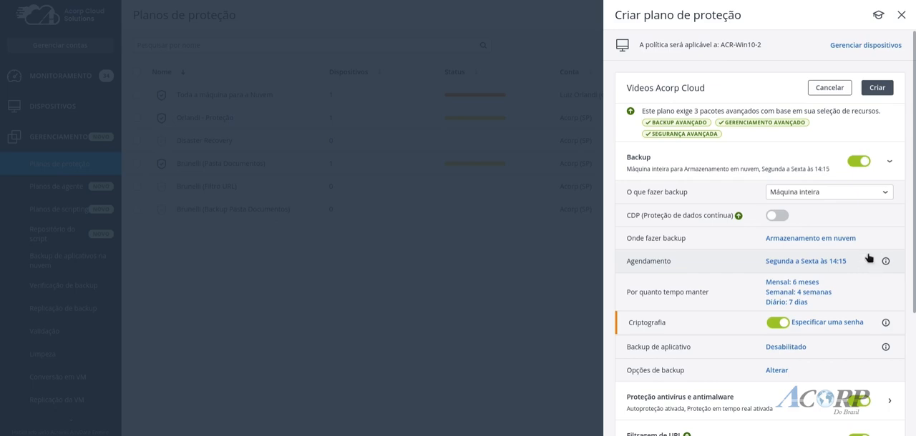
Select Máquina inteira as what to back up and Cloud storage as the backup destination
left_click(885, 200)
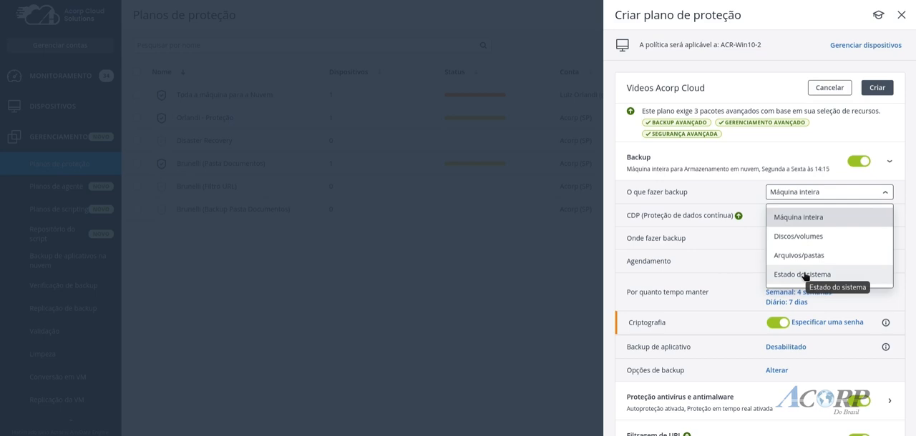
left_click(803, 218)
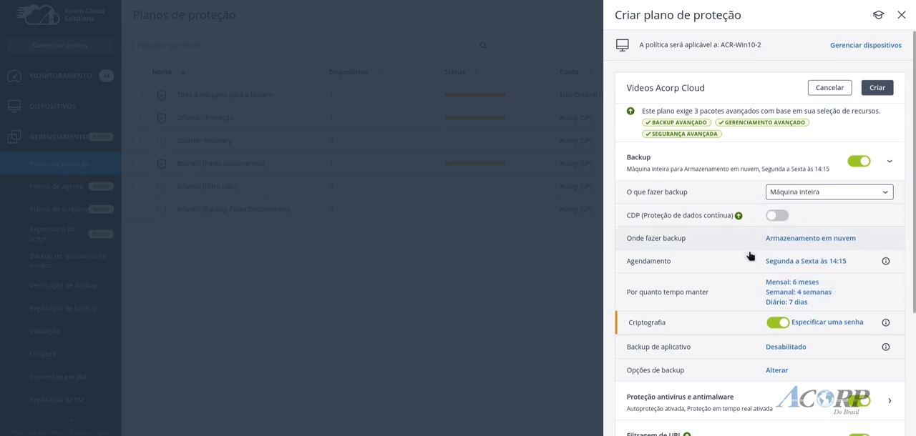
left_click(787, 242)
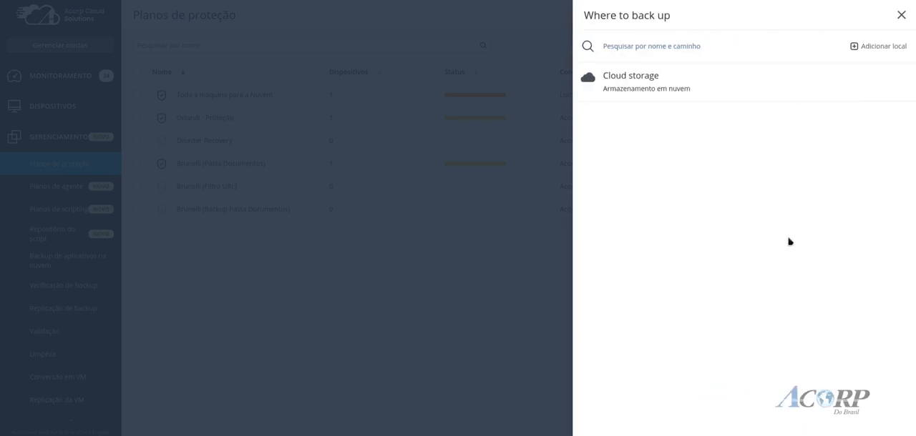
left_click(866, 55)
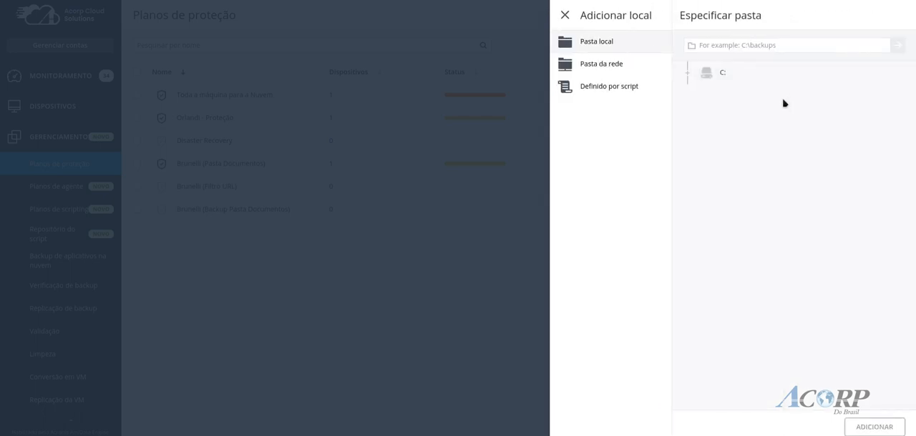
left_click(621, 64)
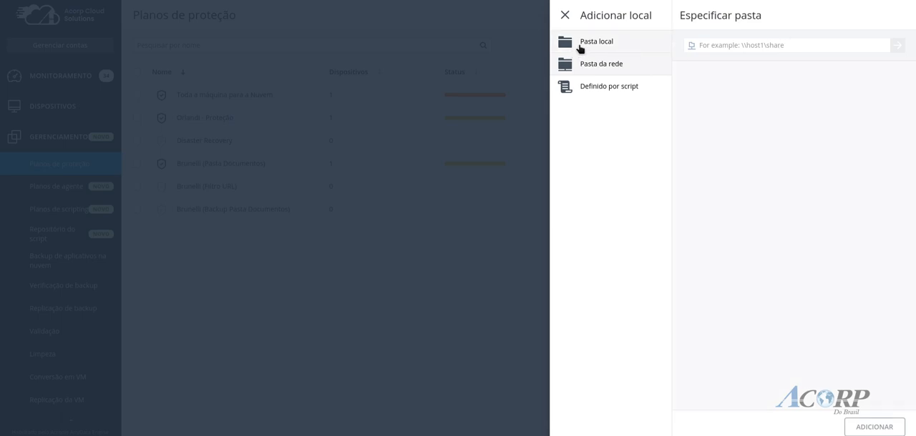
left_click(569, 19)
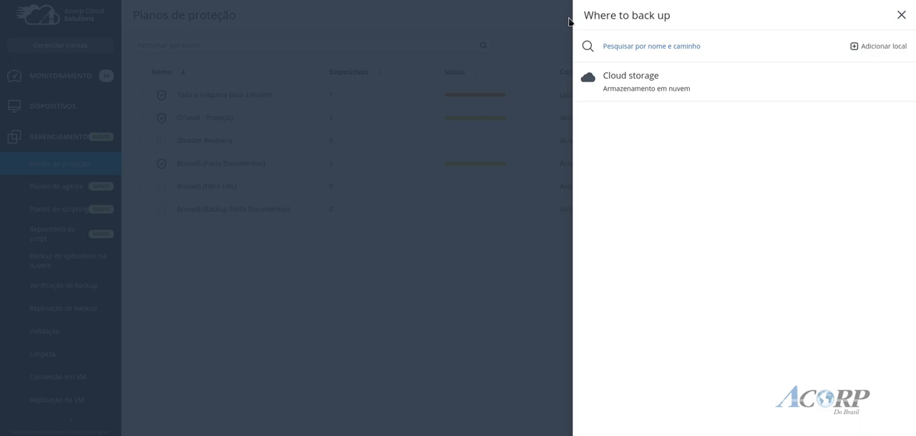
left_click(695, 90)
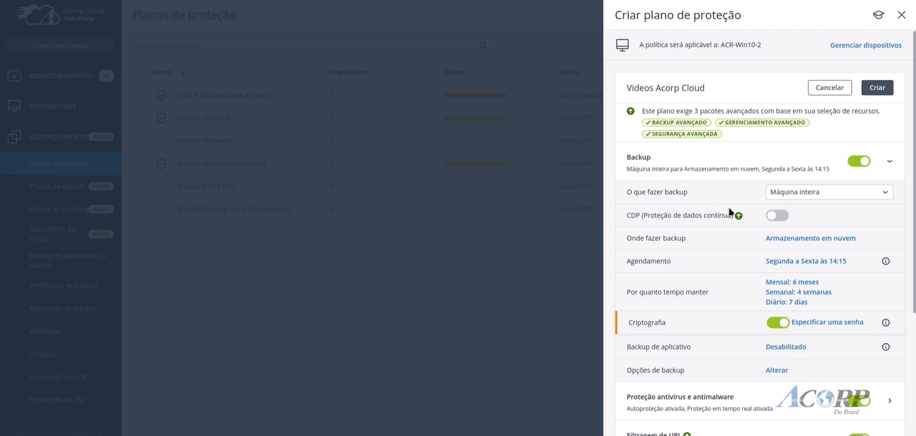
Open the schedule settings of the plan's backup
scroll(728, 215, "down", 1)
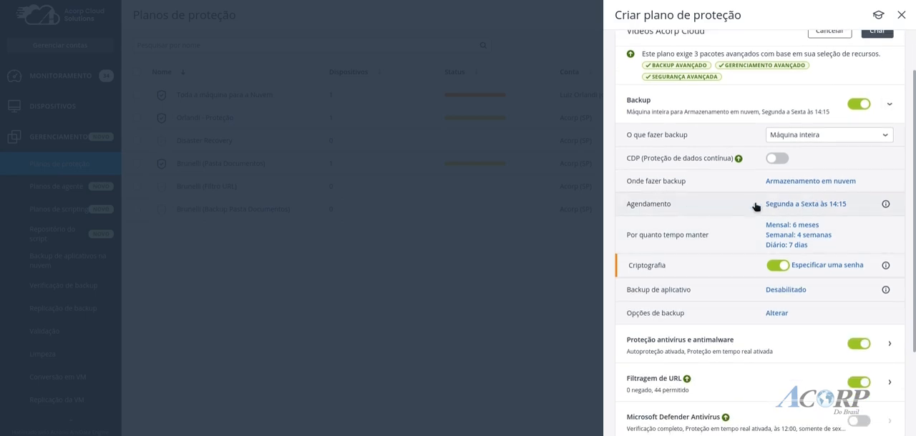
left_click(812, 206)
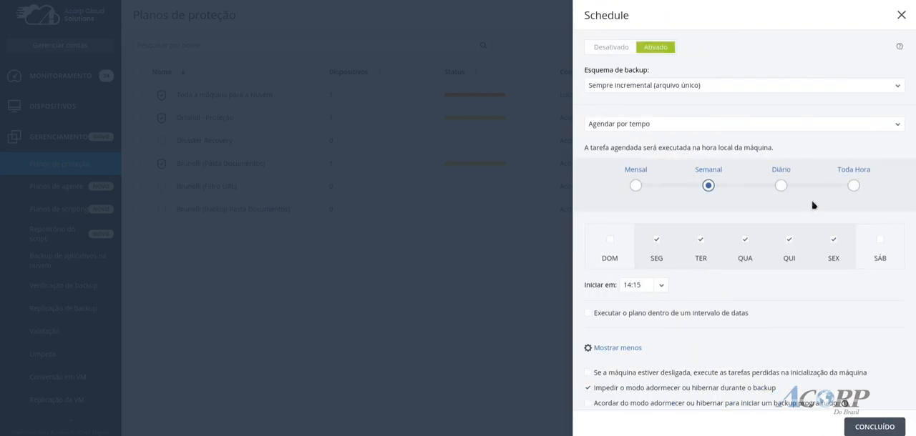
Set the weekly backup schedule's start time to 19:30
left_click(661, 286)
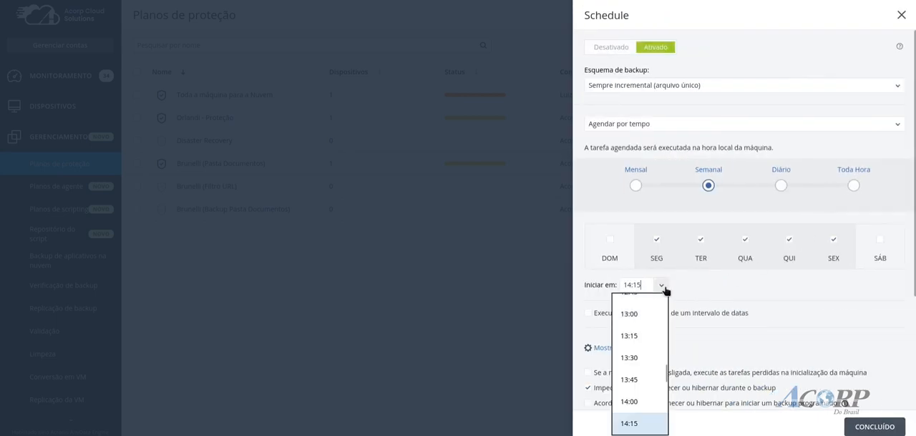
scroll(658, 361, "down", 6)
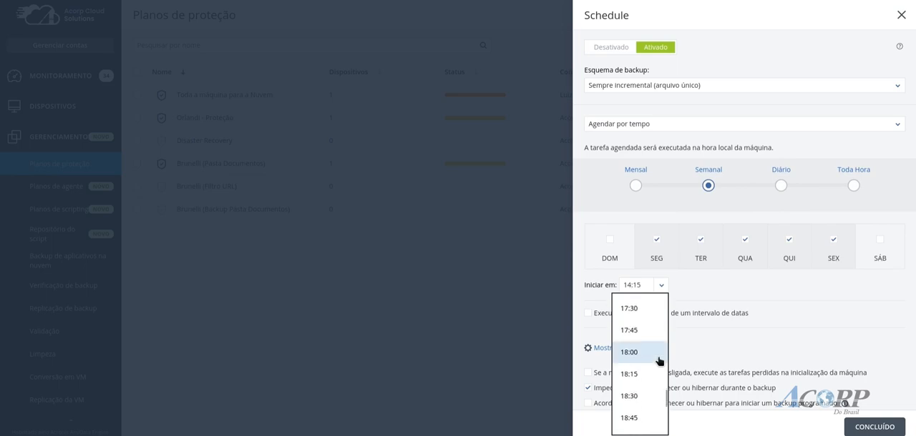
scroll(658, 361, "down", 2)
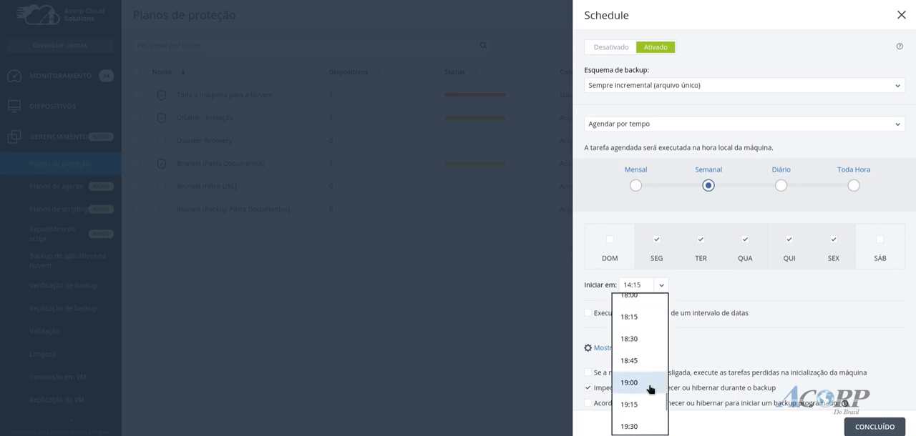
scroll(648, 386, "down", 1)
left_click(645, 370)
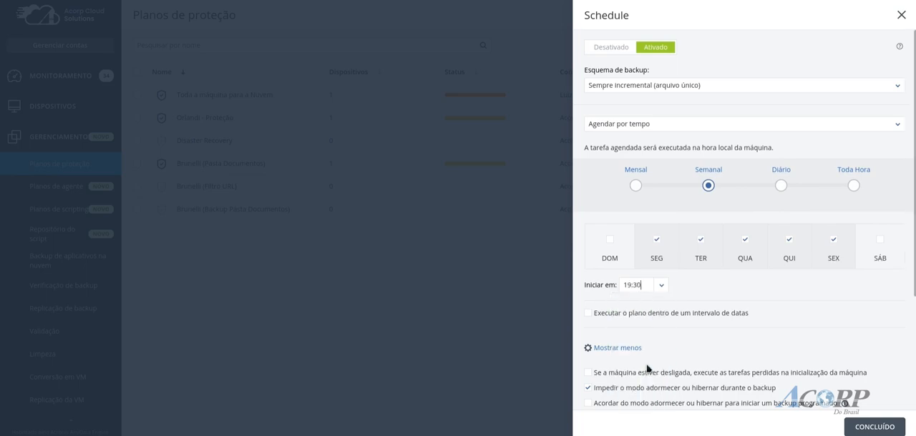
scroll(769, 330, "down", 1)
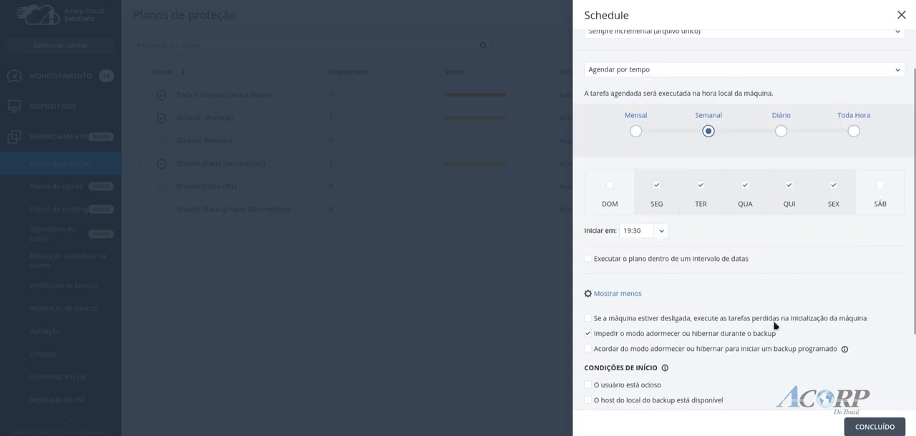
scroll(793, 296, "up", 1)
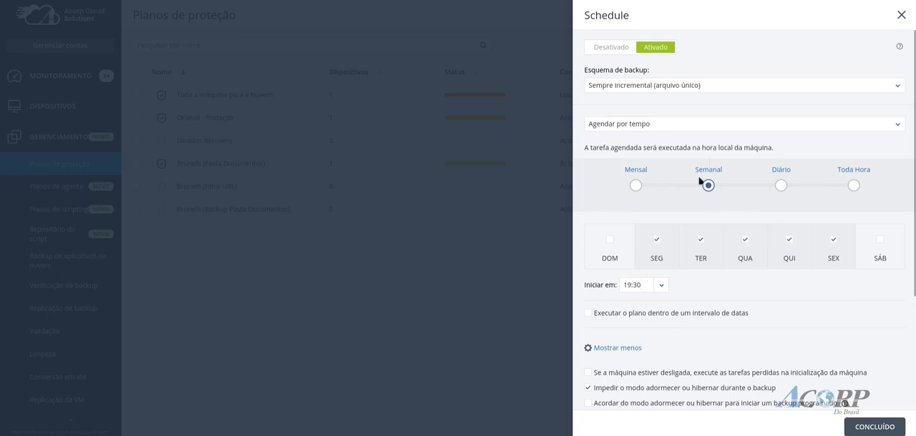
left_click(631, 288)
Set the backup scheme to Mensal completo, Semanal diferencial, Diário incremental (GFS) and the full backup's start time to 01:00
left_click(763, 88)
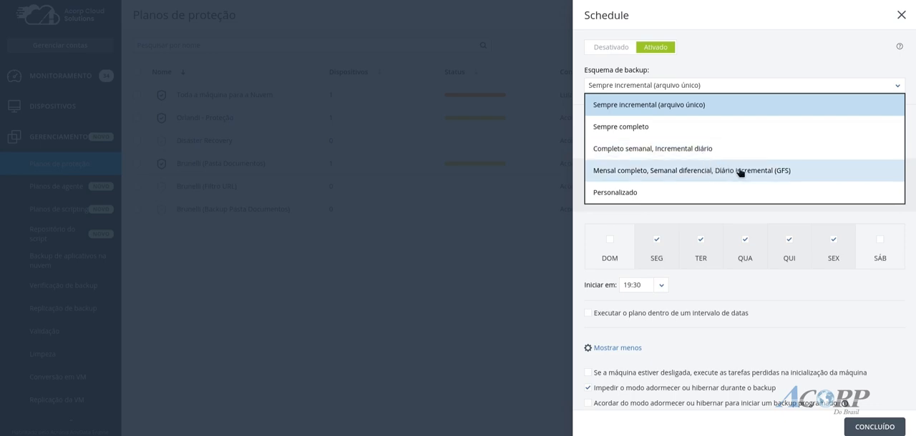
left_click(760, 176)
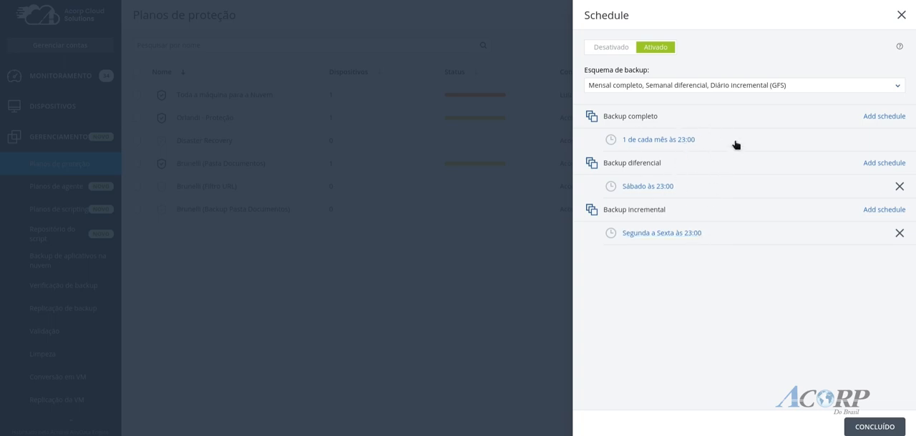
left_click(689, 142)
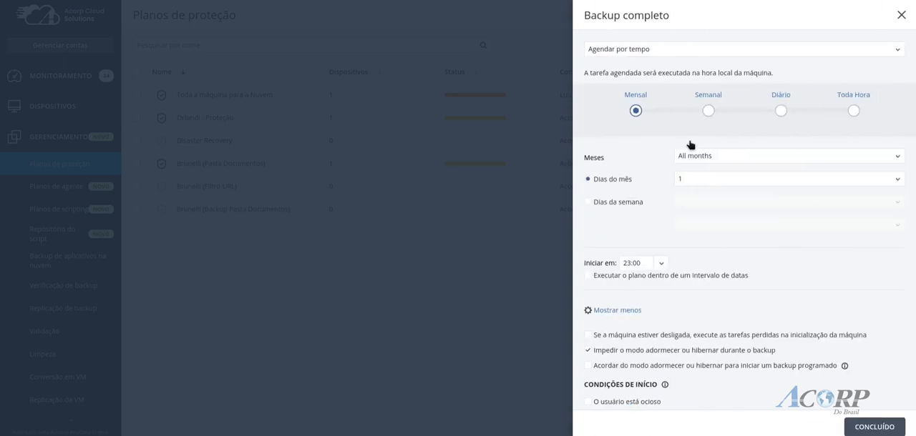
left_click(662, 265)
scroll(654, 296, "up", 15)
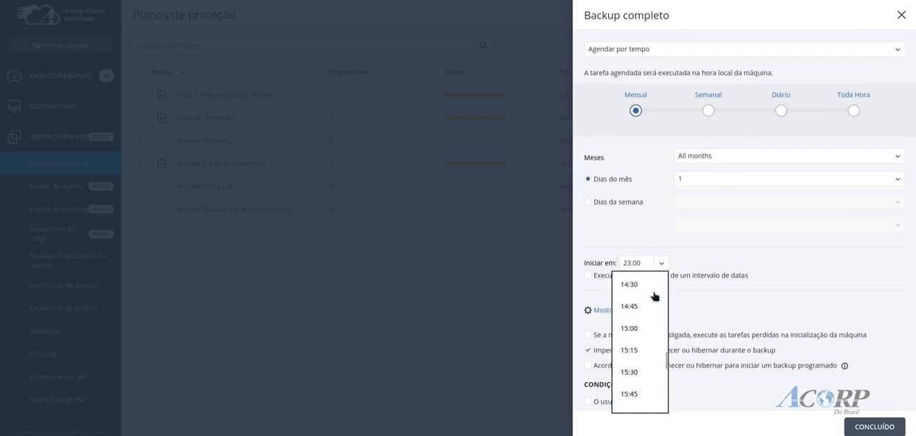
scroll(654, 296, "up", 8)
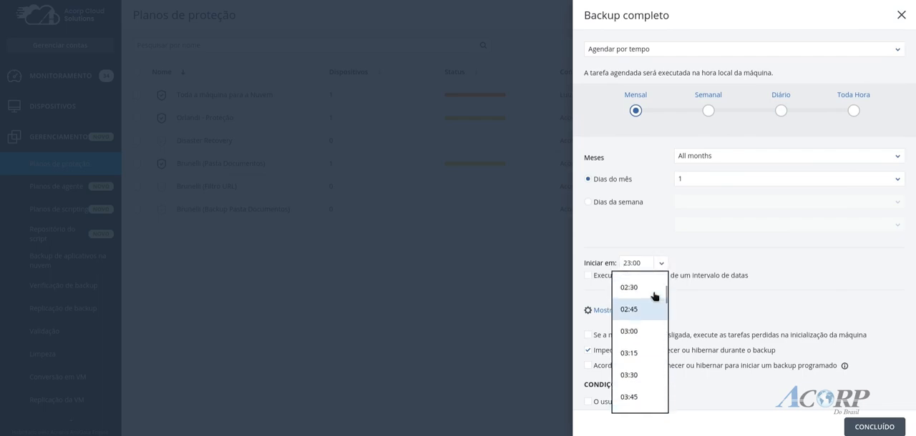
scroll(654, 296, "up", 2)
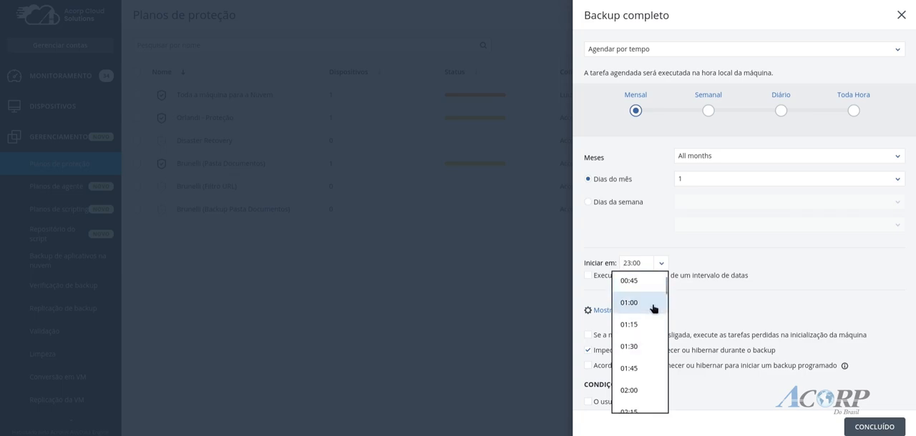
left_click(652, 302)
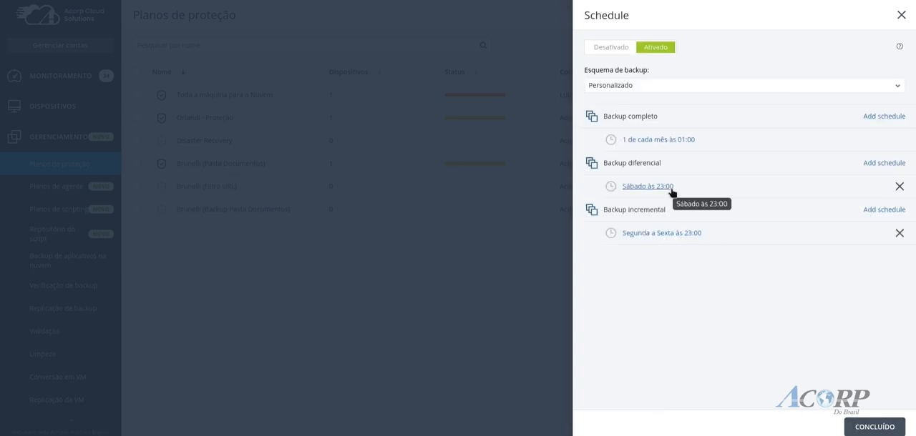
Set the Saturday differential backup's start time to 10:00 and save the custom backup schedule
left_click(648, 187)
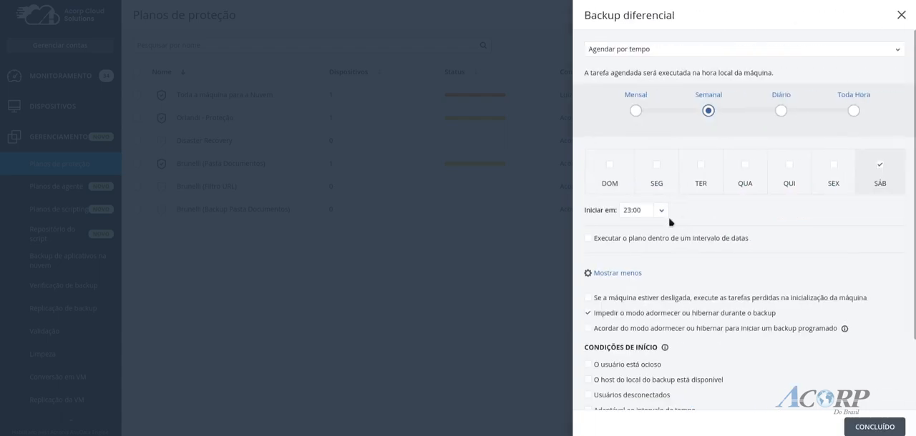
left_click(660, 212)
scroll(653, 279, "down", 6)
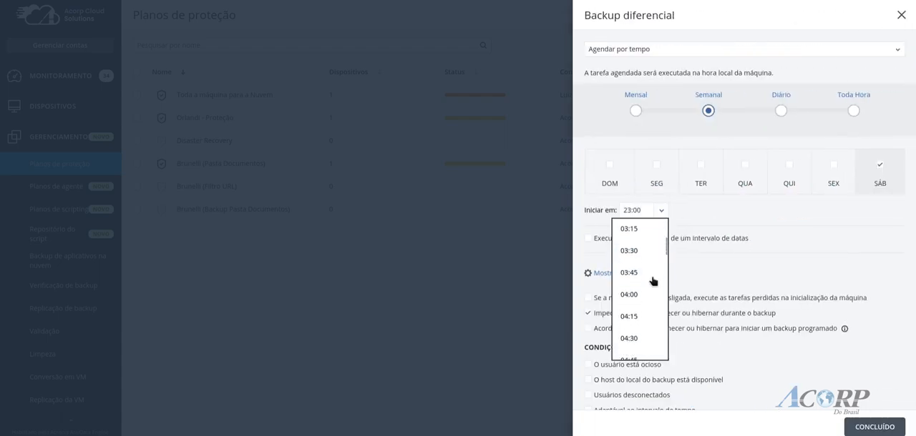
scroll(652, 281, "down", 6)
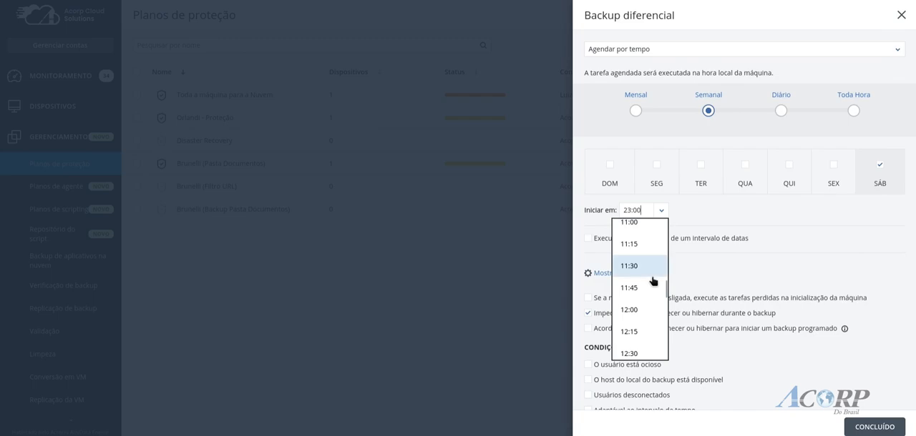
scroll(651, 262, "up", 3)
left_click(651, 252)
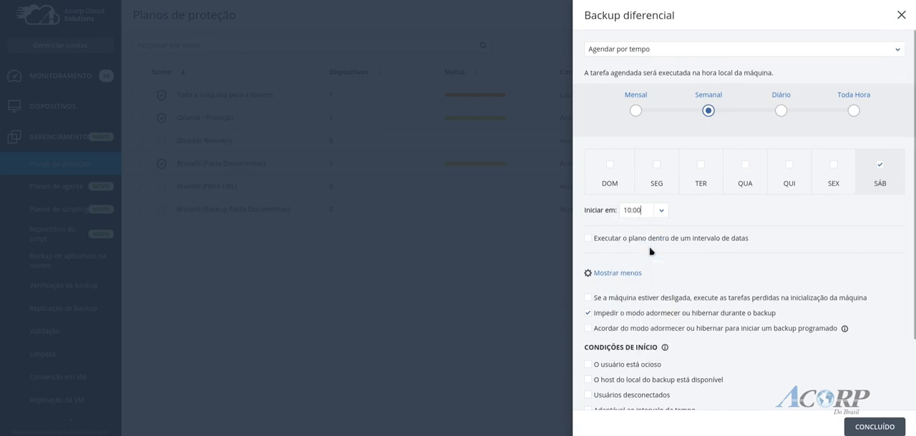
left_click(887, 427)
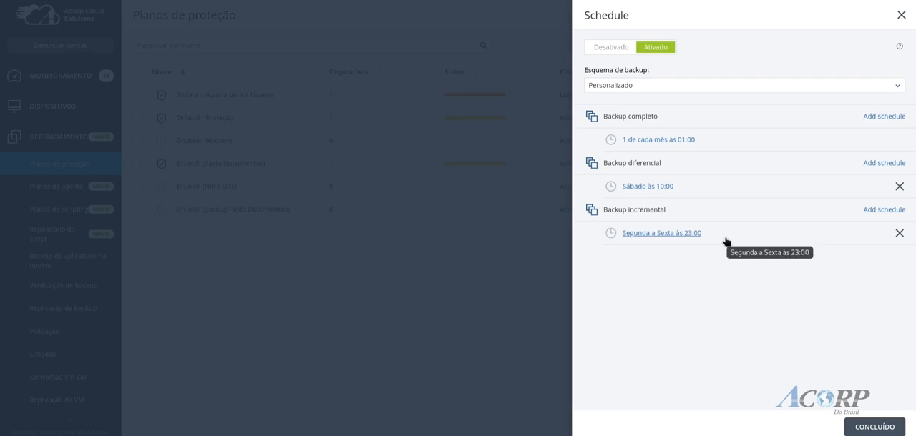
left_click(865, 427)
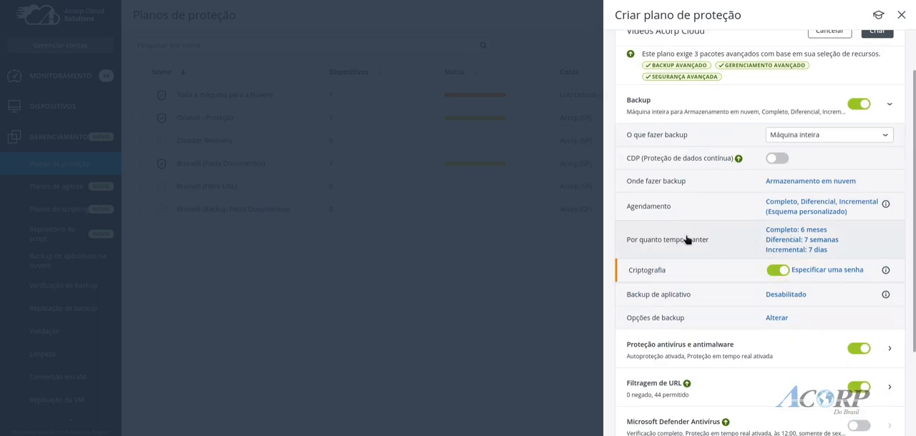
Review the retention periods for full, differential and incremental backups and the time units offered for full backups
left_click(776, 234)
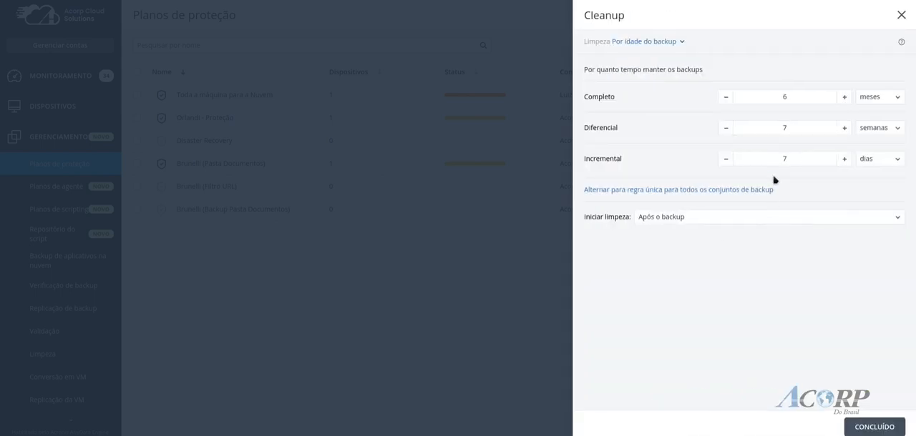
left_click(899, 103)
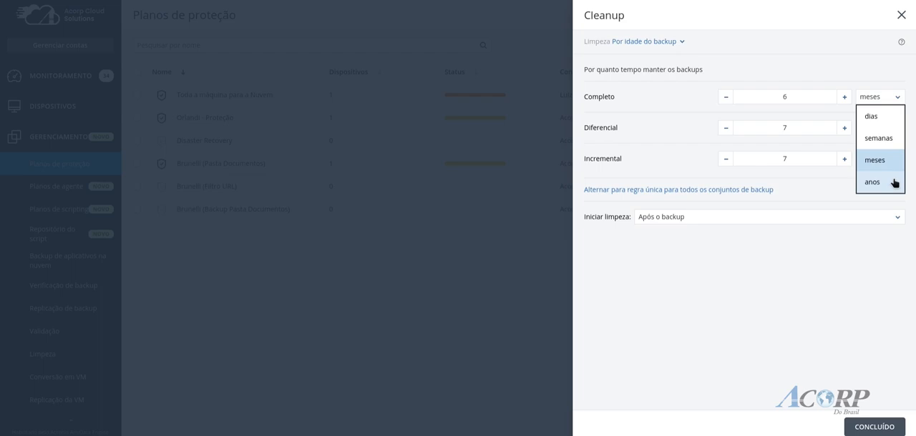
left_click(883, 81)
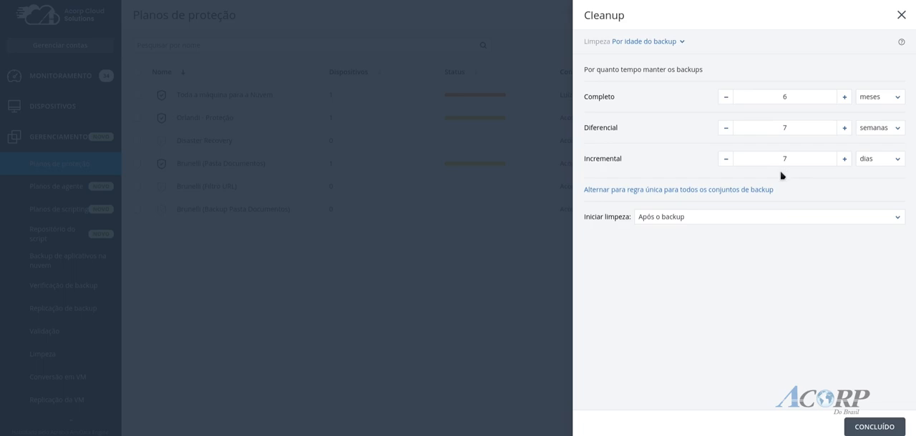
left_click(896, 100)
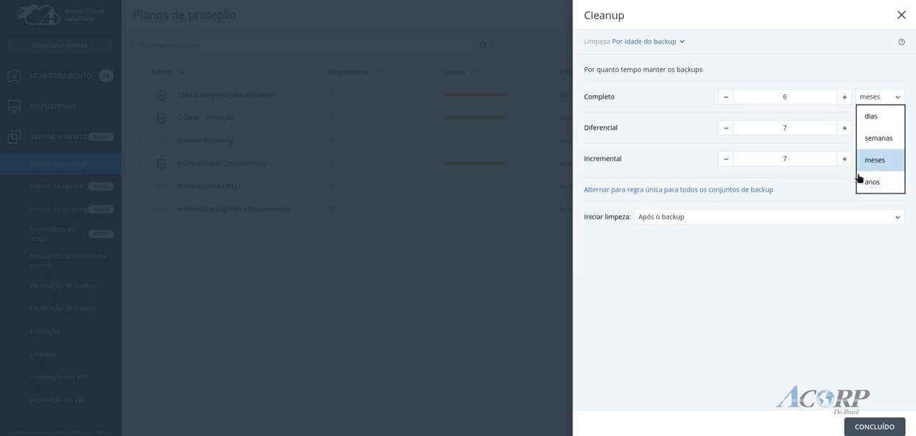
left_click(830, 298)
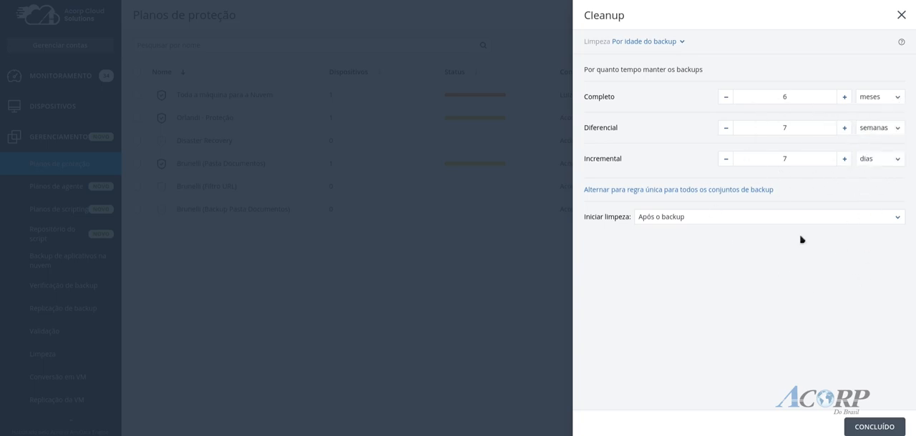
left_click(869, 428)
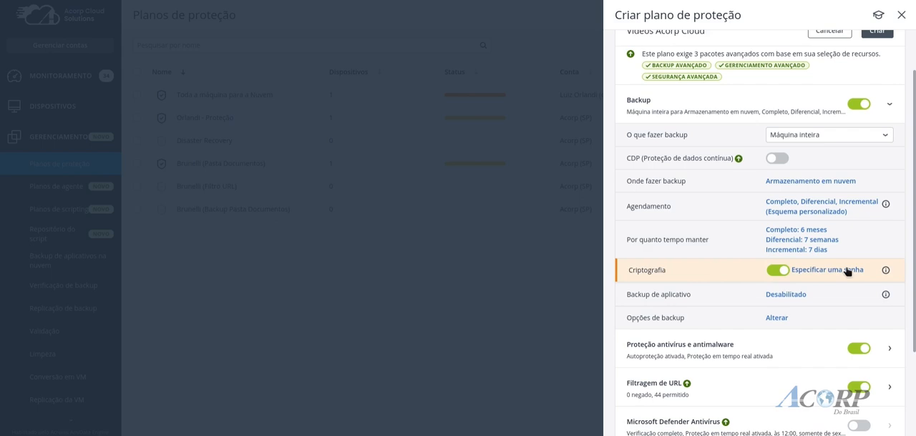
Turn off the backup's encryption and check which applications the application backup supports, without enabling any
left_click(776, 271)
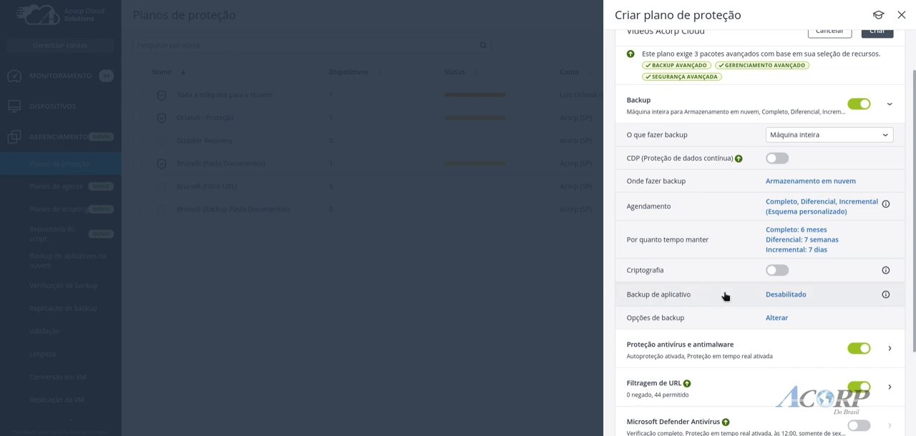
left_click(777, 295)
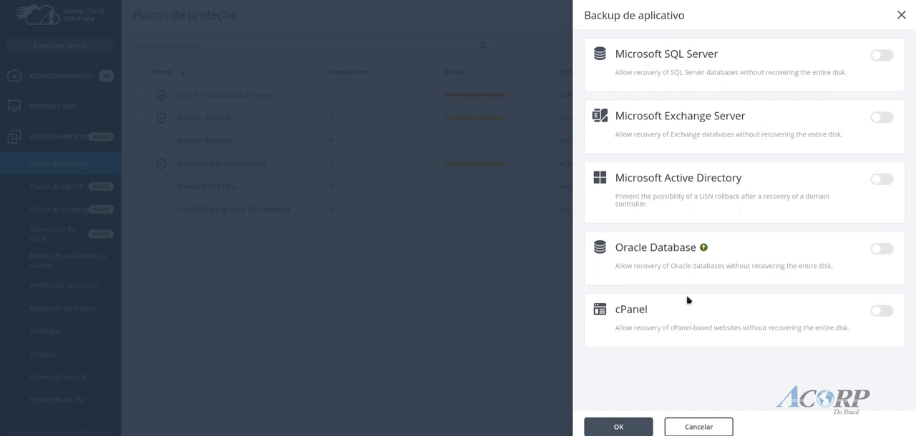
left_click(698, 427)
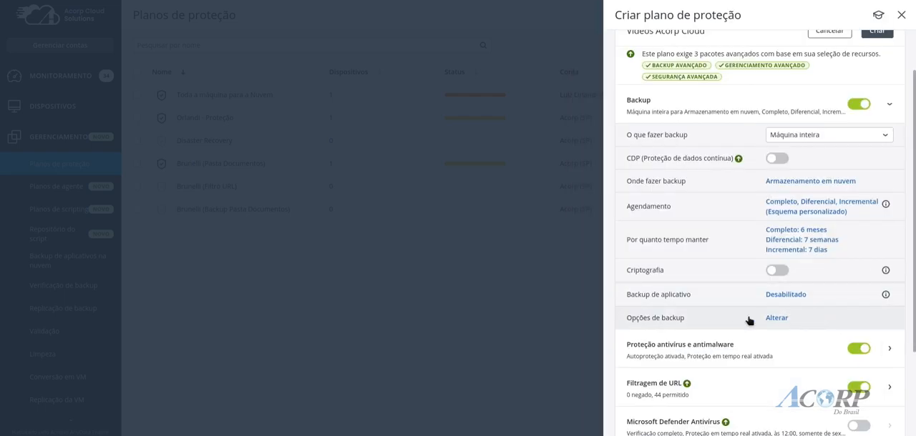
Look through the backup options for Agendamento, Backup incremental/diferencial rápido and Backup semanal, leaving them without saving
left_click(777, 318)
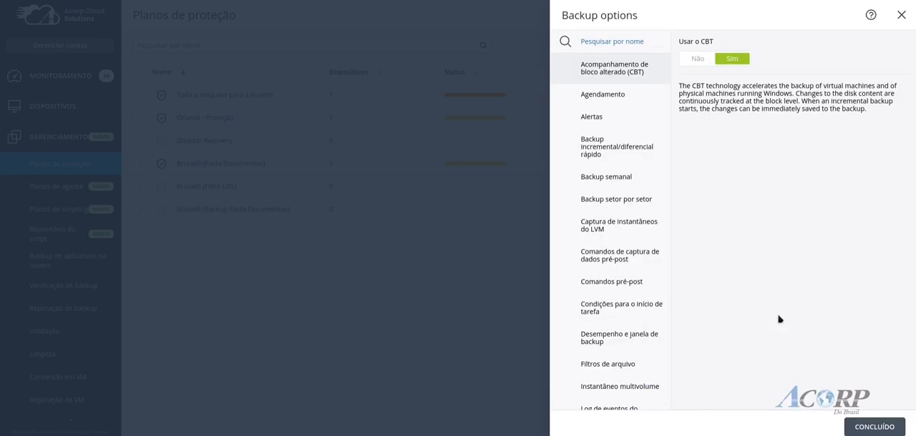
left_click(632, 100)
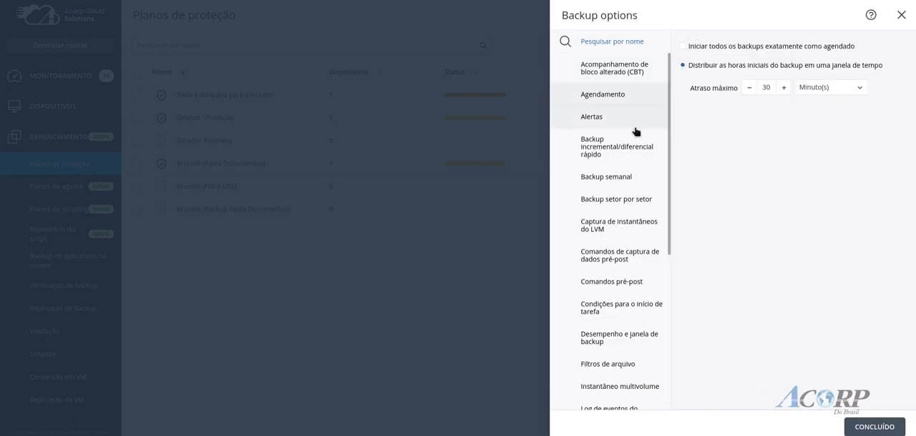
left_click(634, 132)
left_click(637, 151)
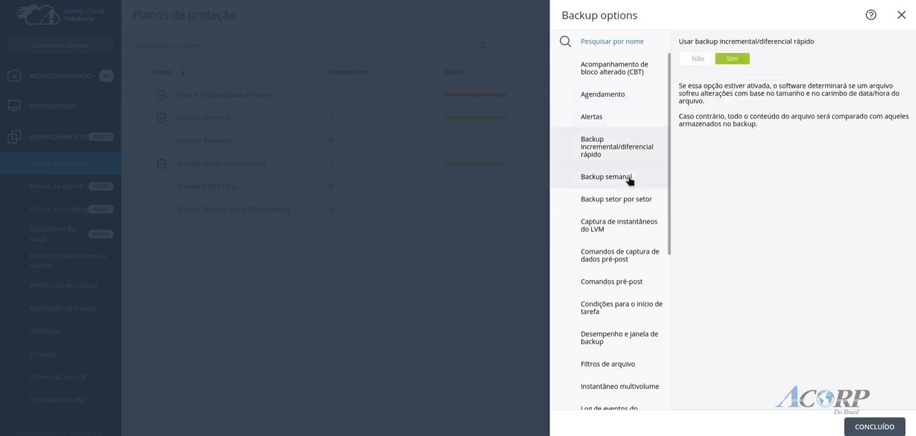
left_click(629, 180)
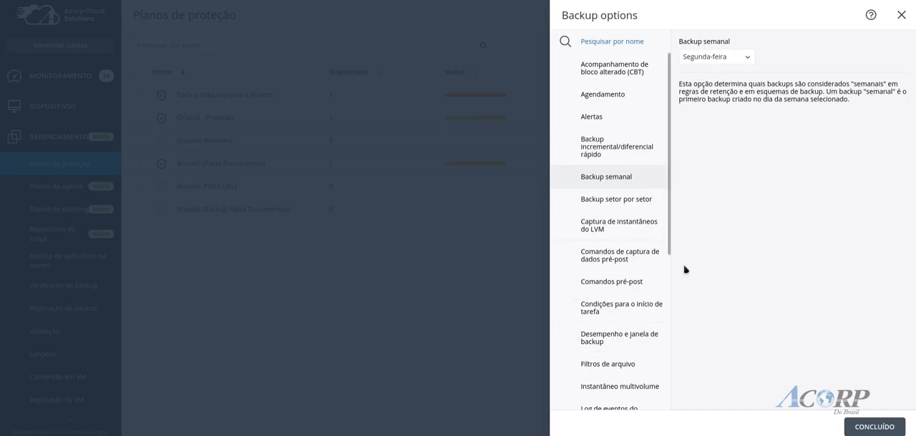
left_click(901, 15)
Expand the plan's Proteção antivírus e antimalware settings and review the detection actions of Active Protection
scroll(774, 228, "up", 2)
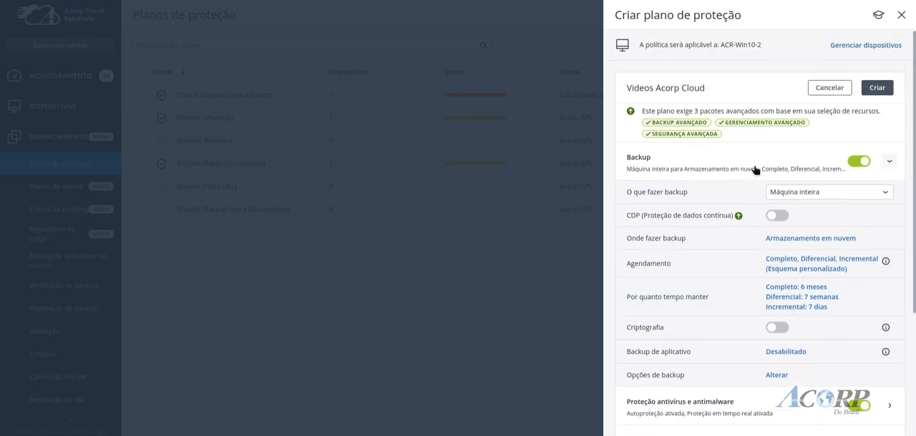
left_click(890, 163)
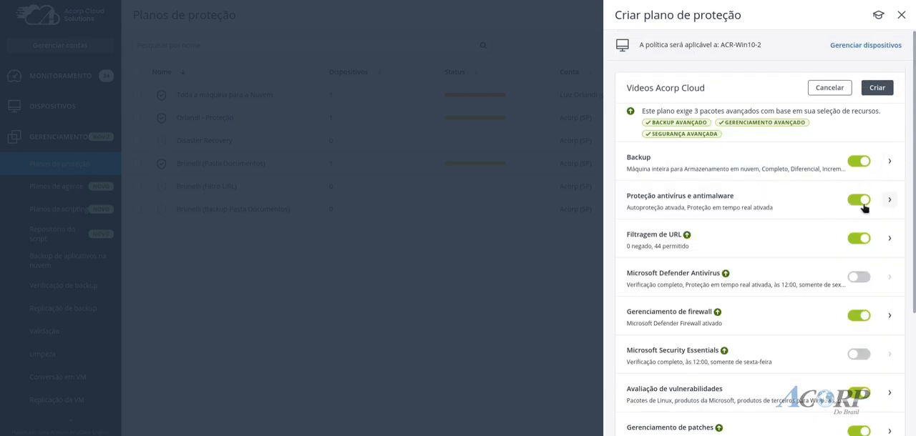
left_click(891, 202)
scroll(891, 206, "down", 3)
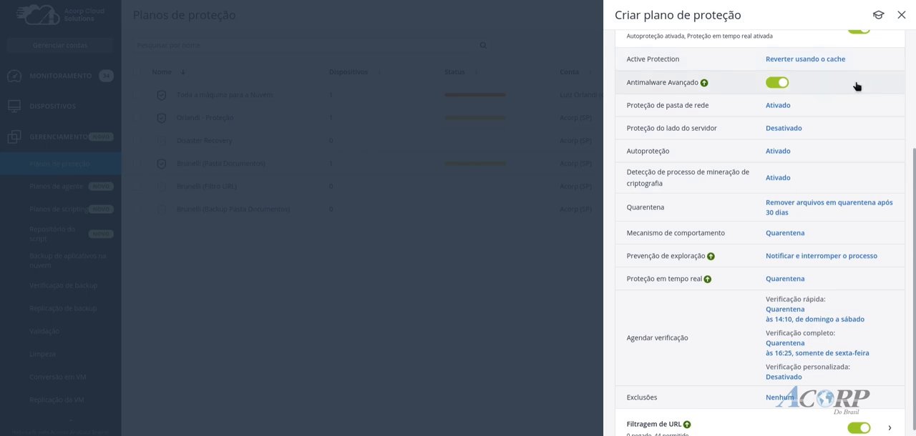
left_click(825, 61)
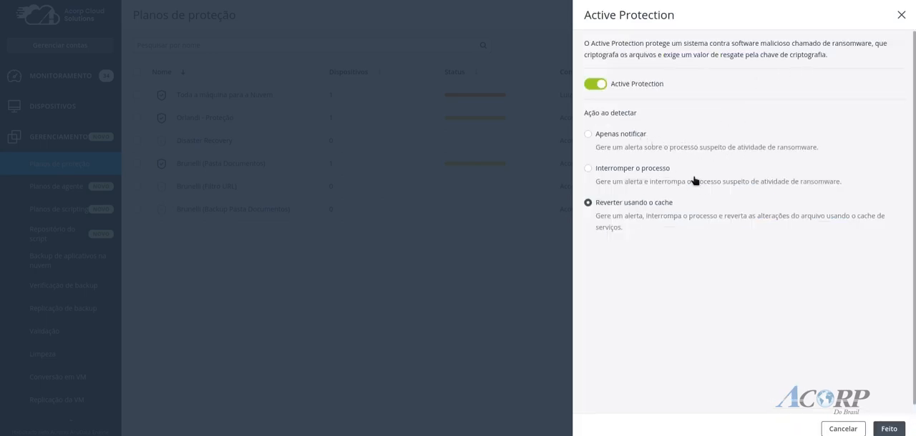
left_click(844, 430)
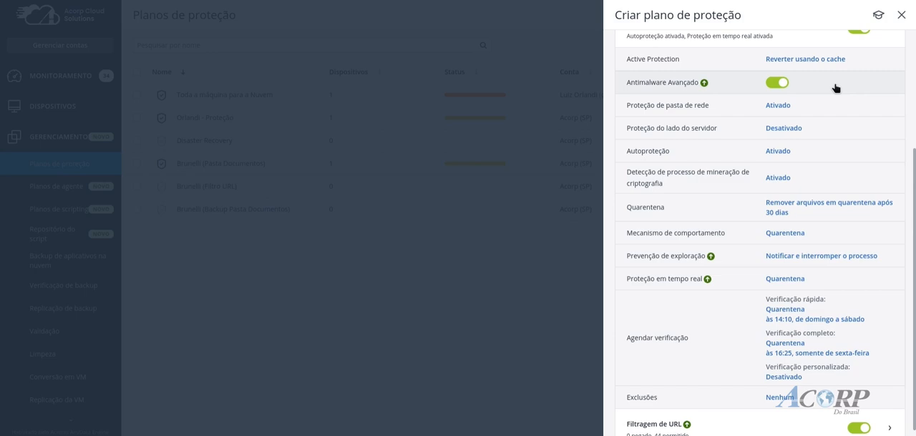
mouse_move(703, 84)
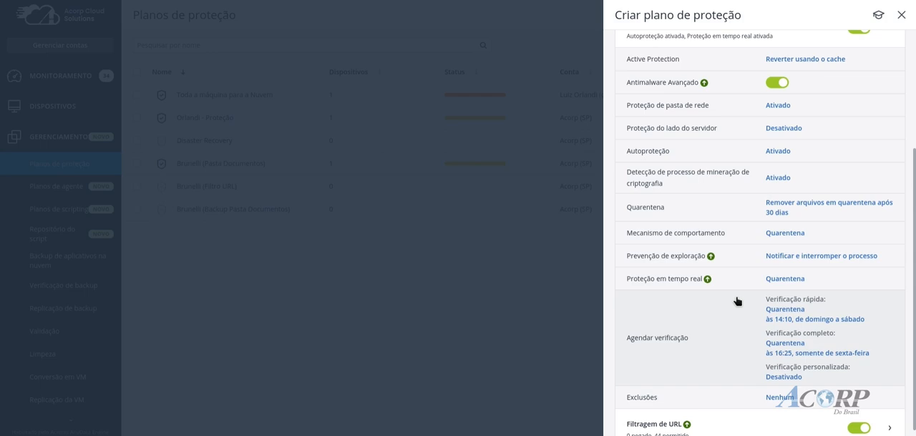
Set the start time of the scheduled Verificação rápida to 12:00
left_click(810, 320)
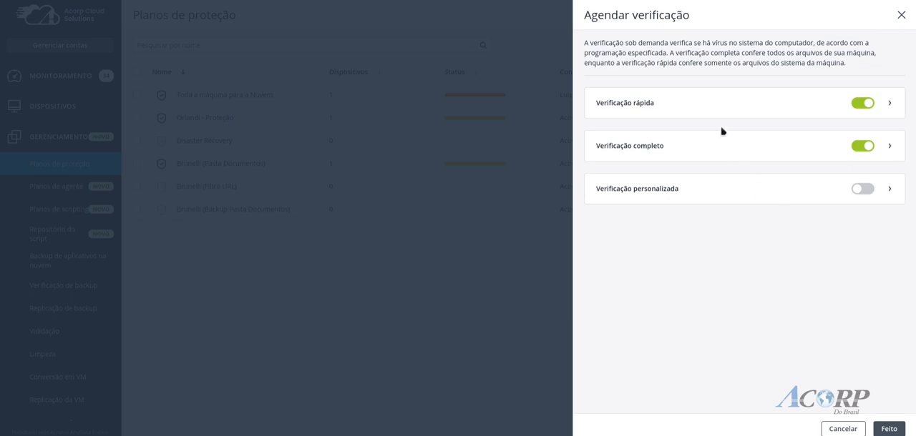
left_click(888, 106)
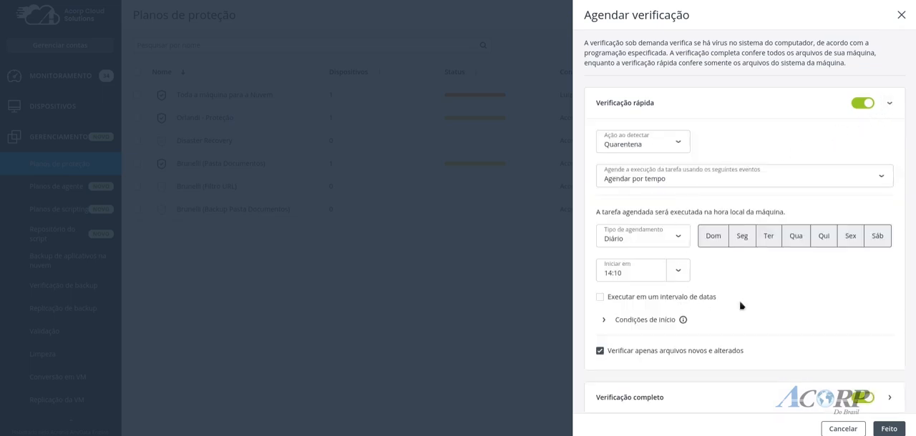
left_click(678, 276)
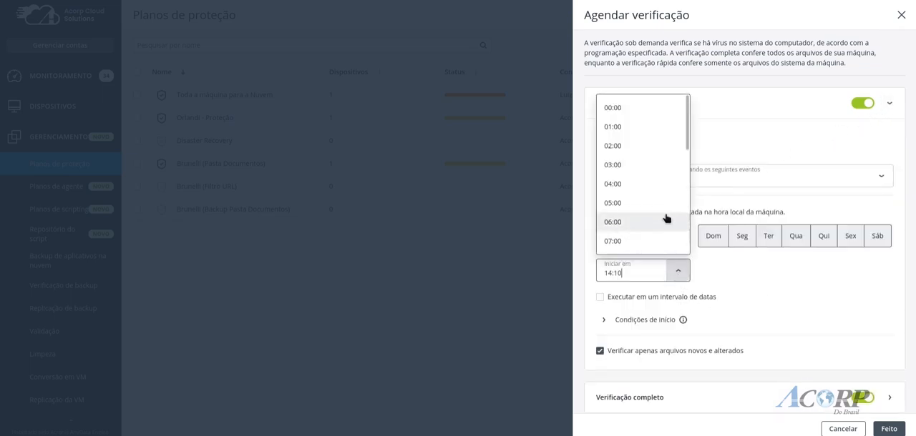
scroll(665, 215, "down", 3)
left_click(658, 169)
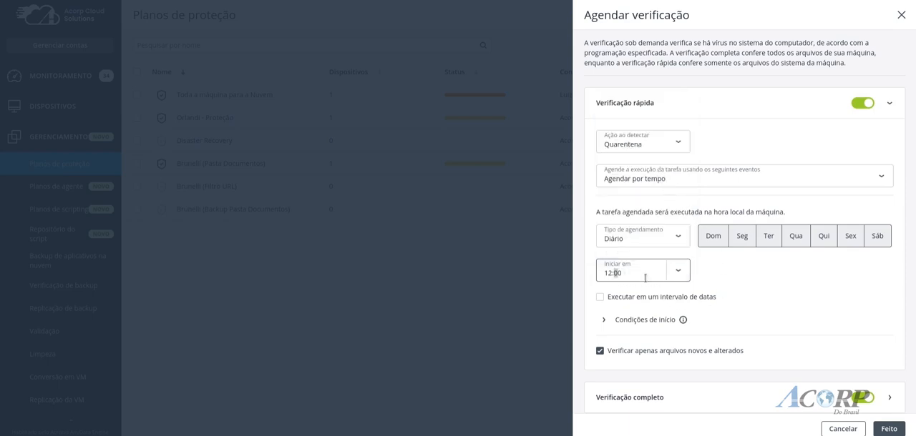
type("3")
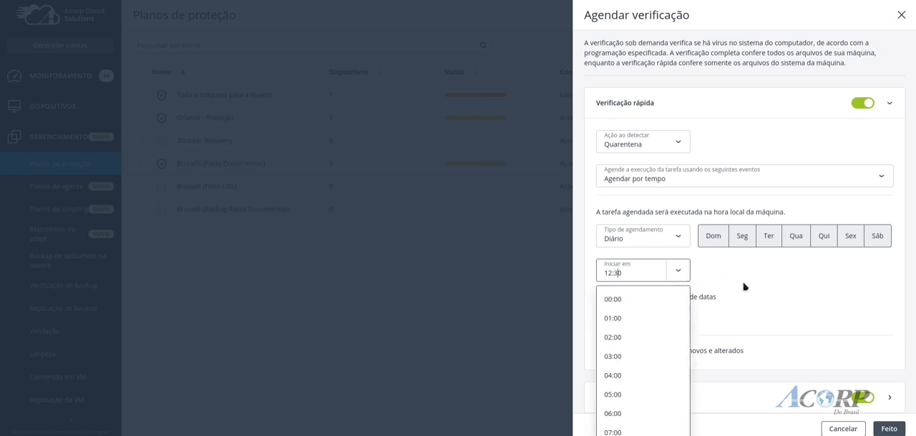
scroll(647, 379, "down", 3)
left_click(649, 359)
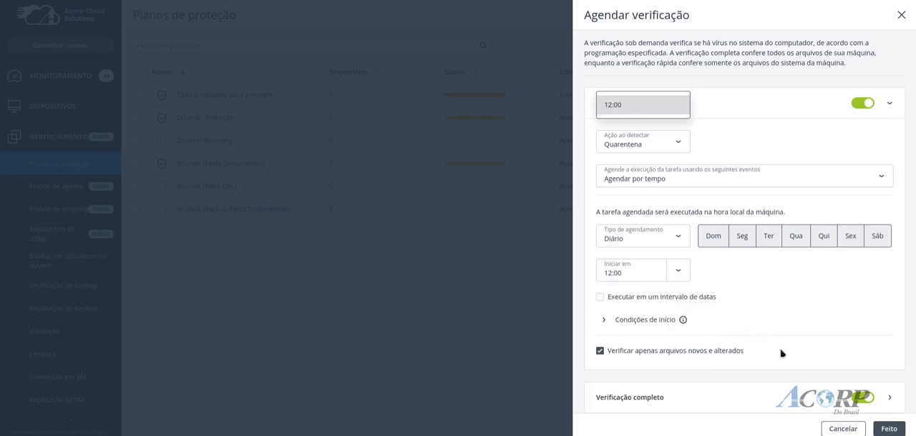
Review the start conditions of the Verificação rápida and save the scan schedule
left_click(605, 322)
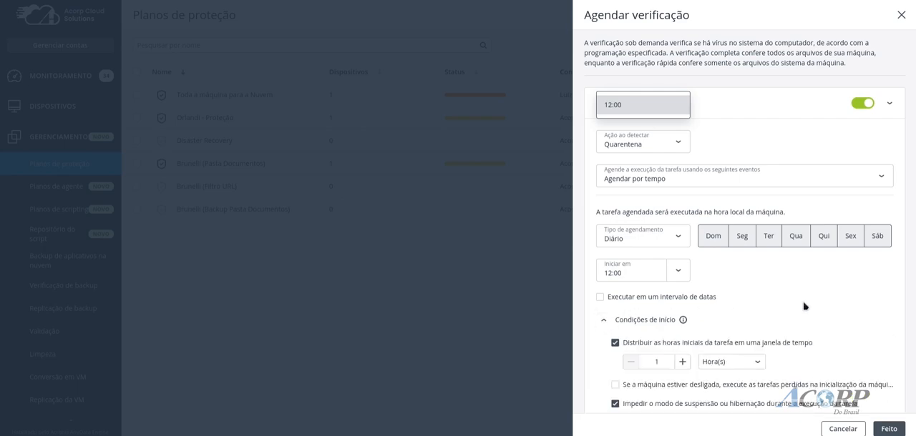
scroll(802, 306, "down", 3)
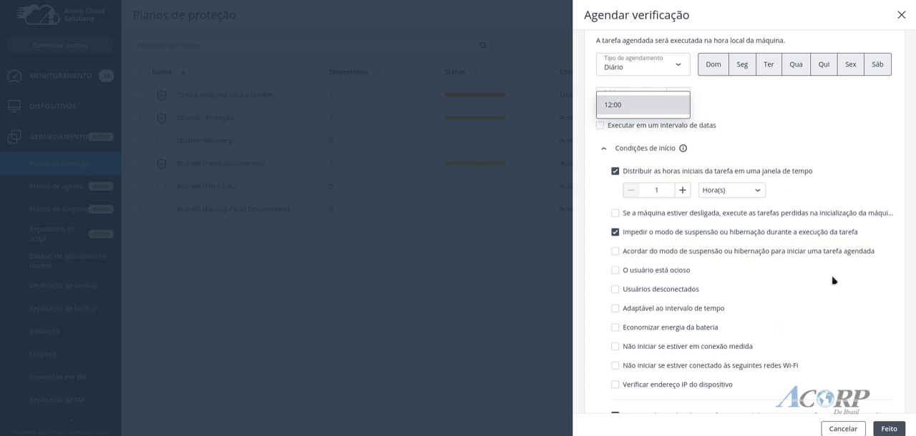
scroll(832, 281, "up", 1)
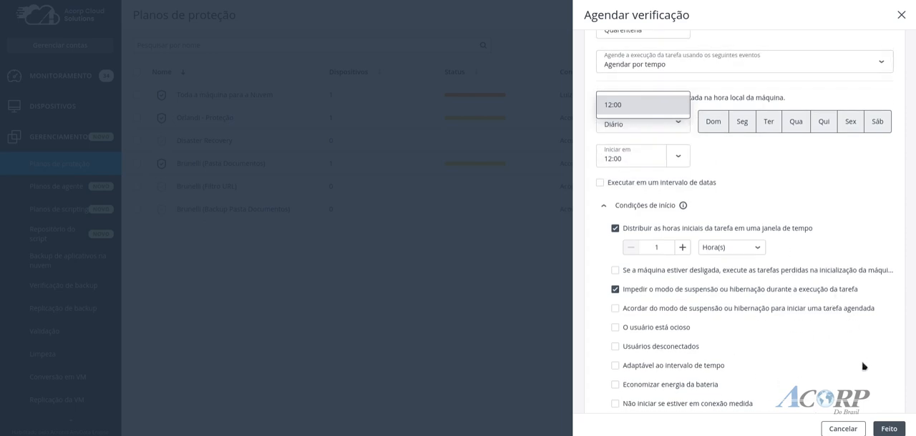
left_click(887, 428)
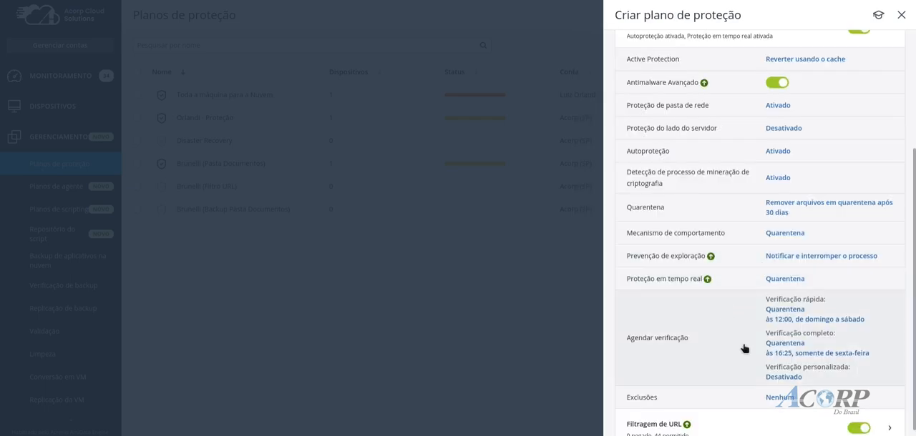
Schedule the Verificação completo for Wednesday only at 17:00 and save the scan schedule
left_click(791, 347)
left_click(890, 147)
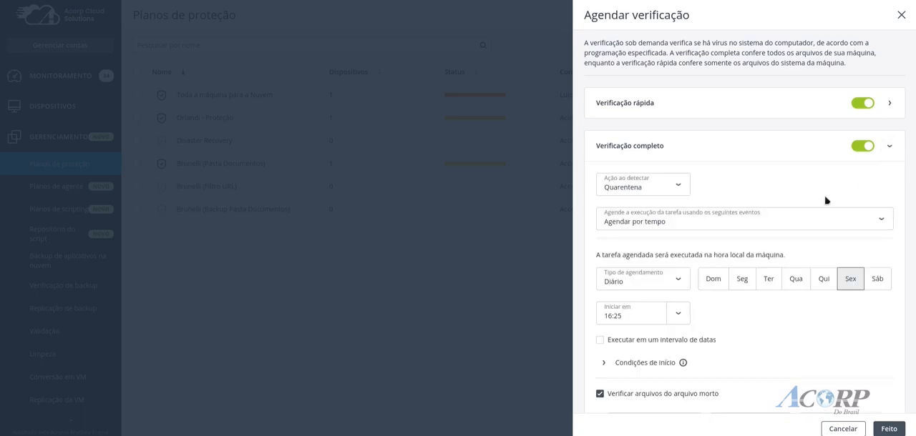
left_click(680, 317)
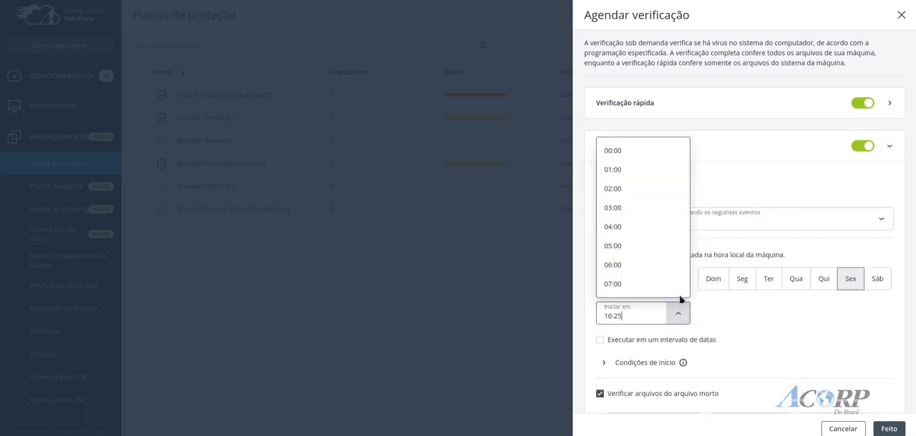
scroll(665, 245, "down", 5)
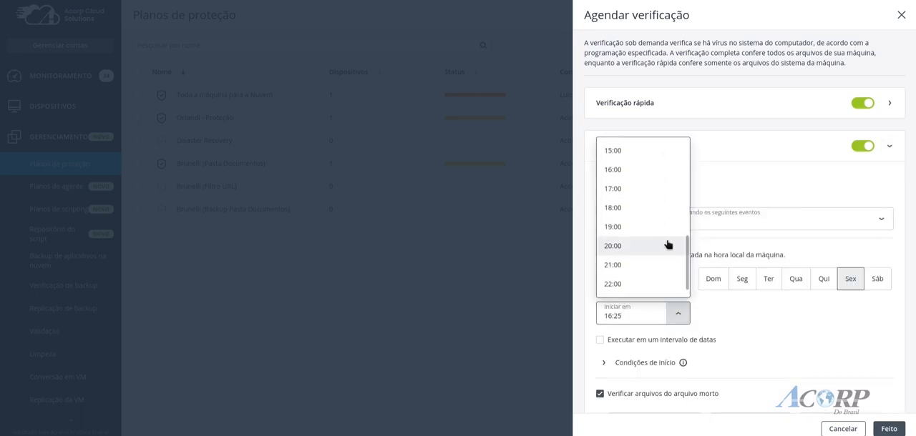
left_click(656, 190)
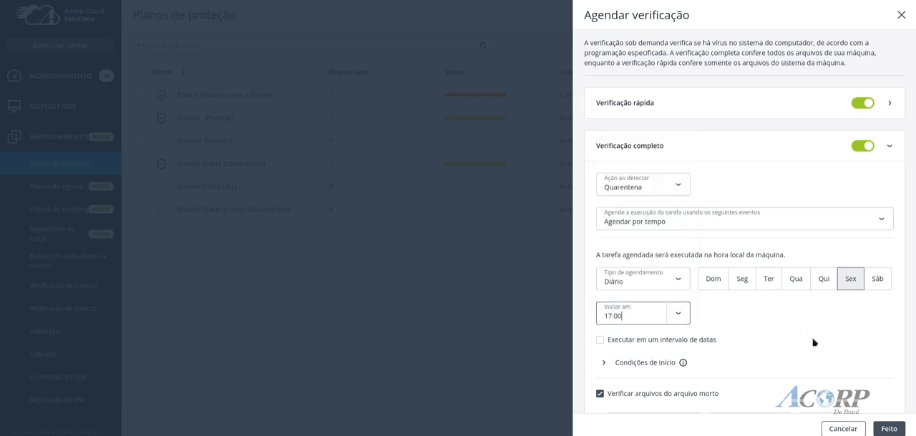
left_click(799, 287)
left_click(845, 281)
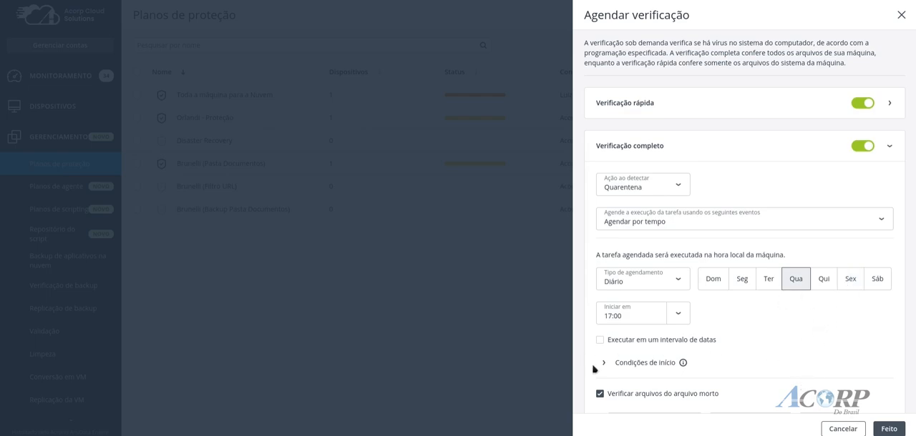
left_click(889, 429)
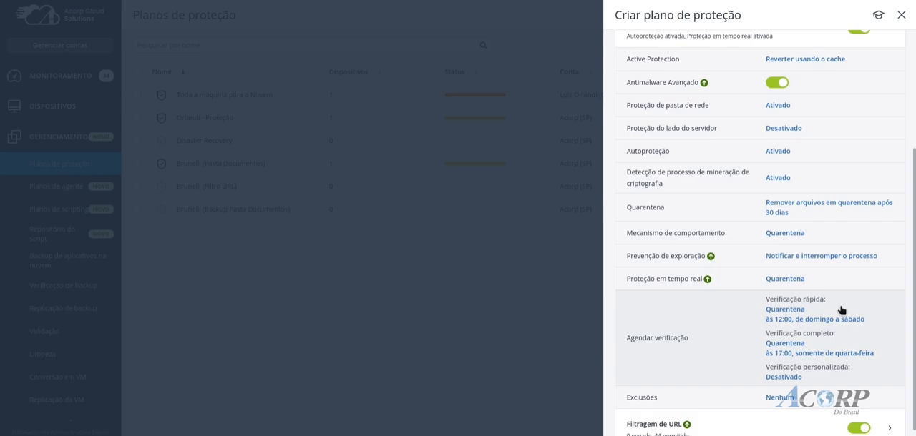
Review the Confiável and Bloqueado lists in the antivirus Exclusões without saving, and collapse the Proteção antivírus e antimalware section
scroll(840, 310, "down", 3)
scroll(813, 235, "up", 4)
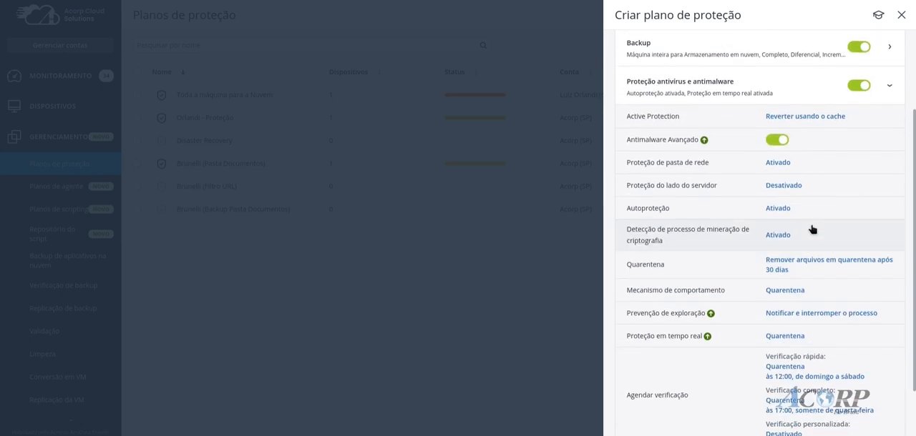
scroll(812, 231, "down", 4)
left_click(783, 284)
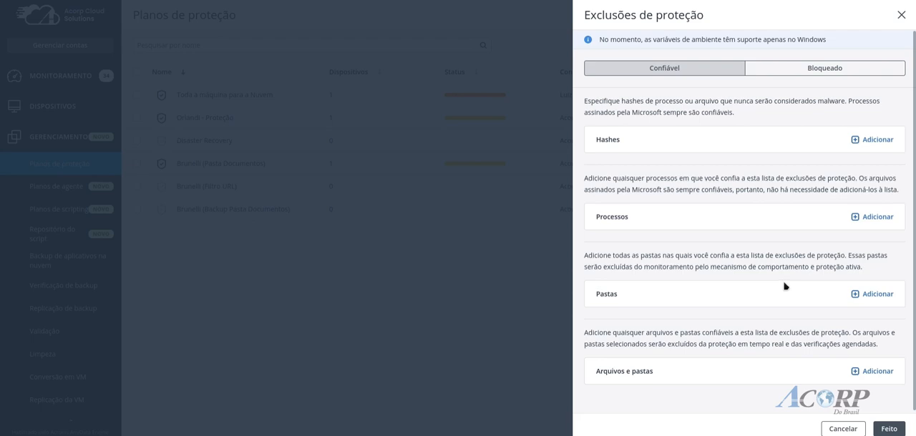
left_click(828, 70)
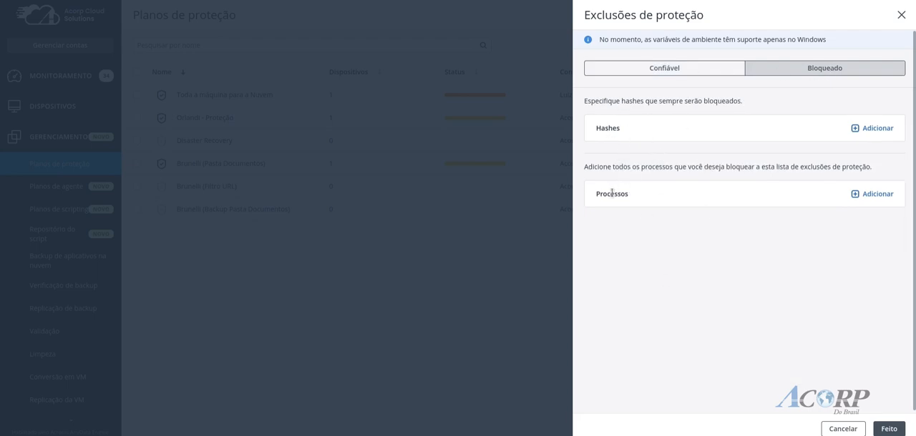
left_click(844, 429)
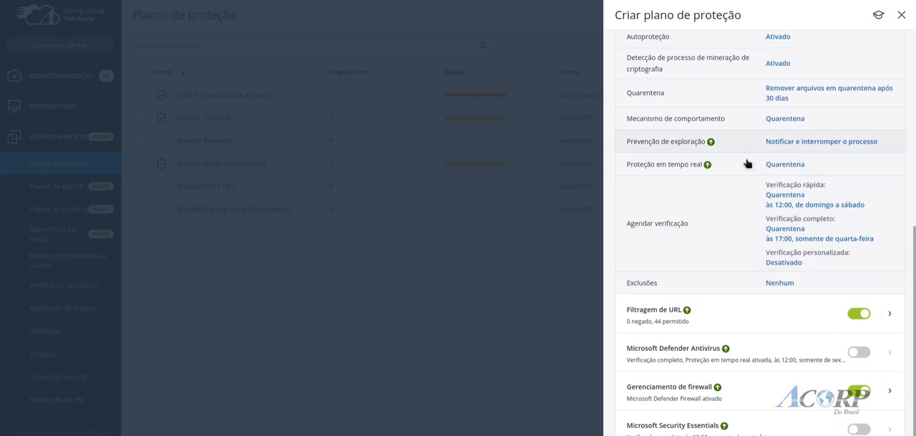
scroll(783, 183, "up", 3)
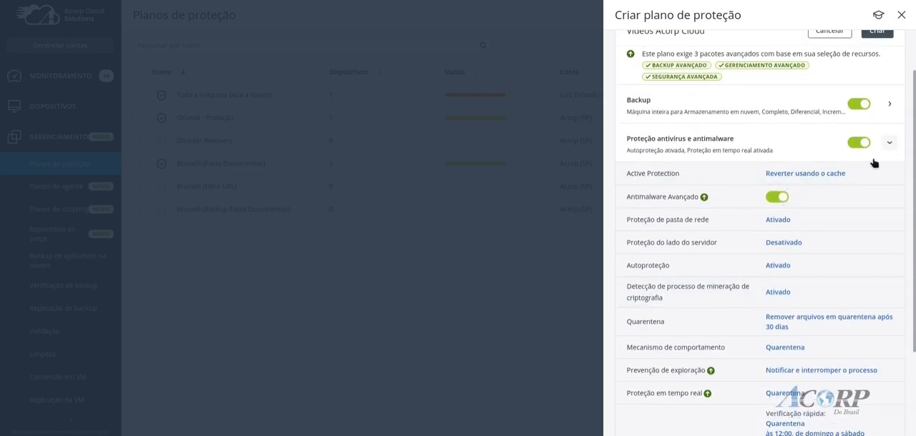
left_click(890, 147)
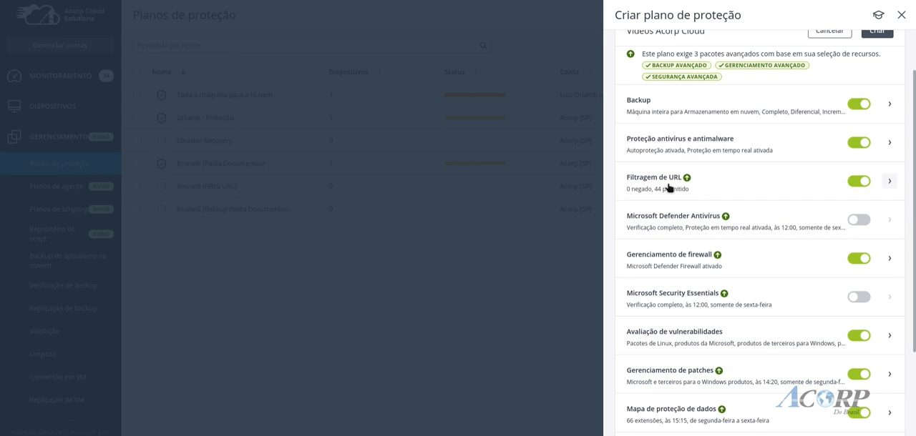
Set Acesso a sites maliciosos in Filtragem de URL to Bloquear and save it
mouse_move(687, 181)
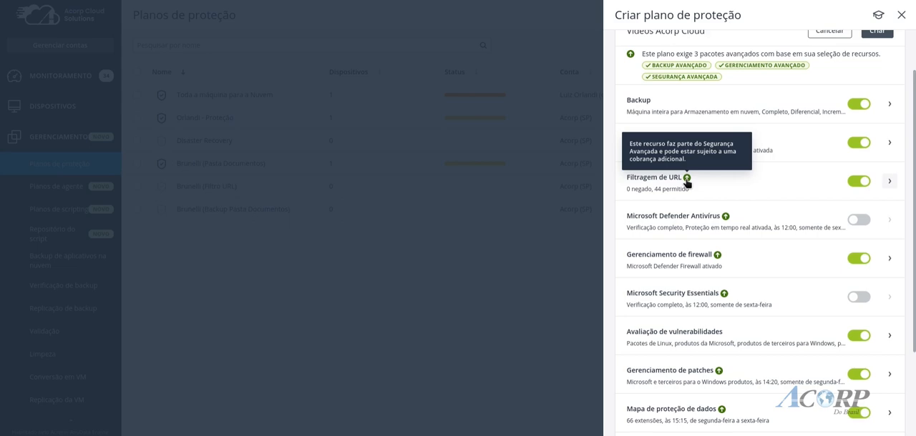
left_click(888, 183)
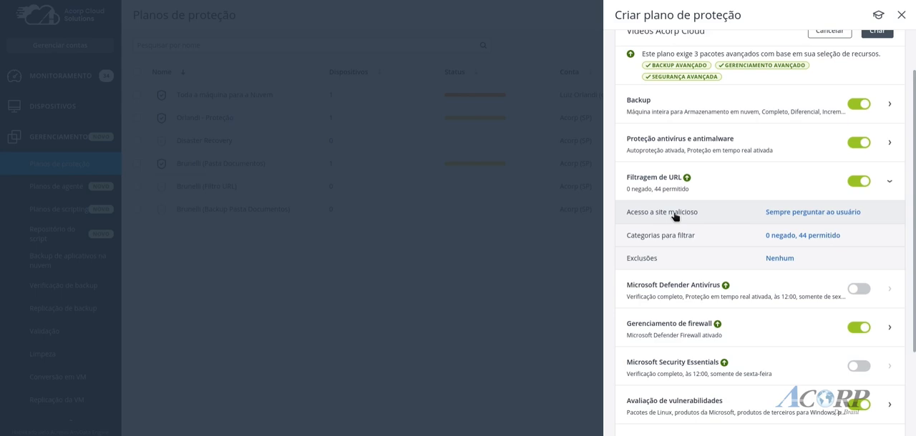
left_click(785, 215)
left_click(677, 132)
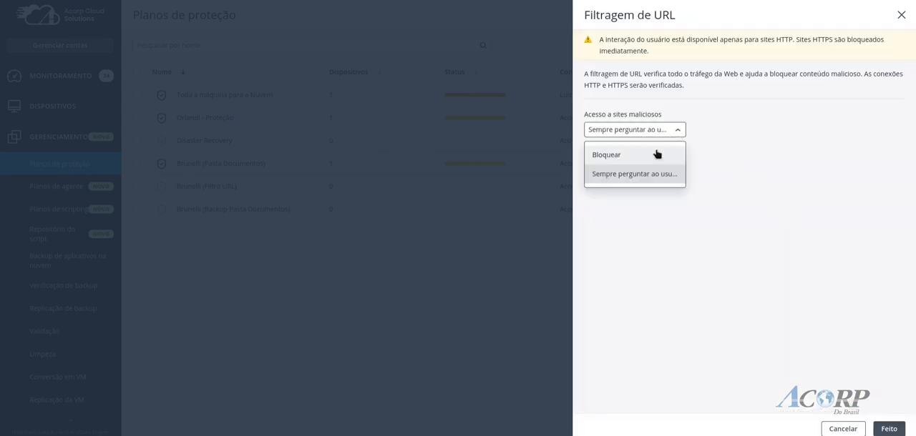
left_click(656, 153)
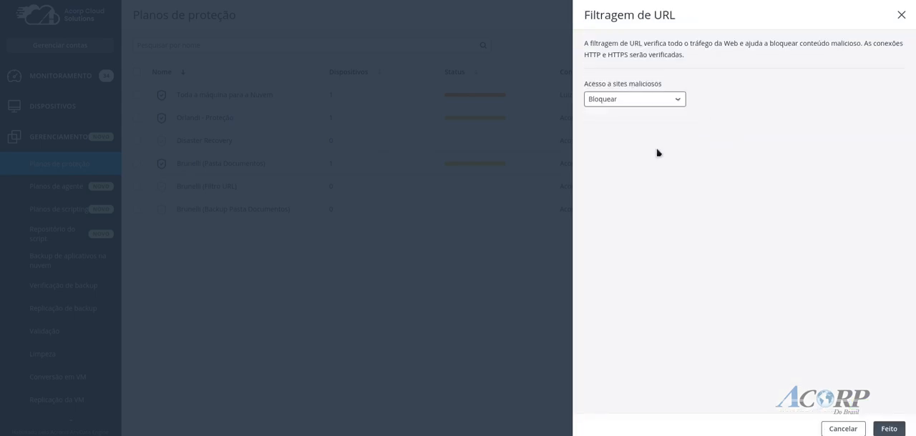
left_click(889, 430)
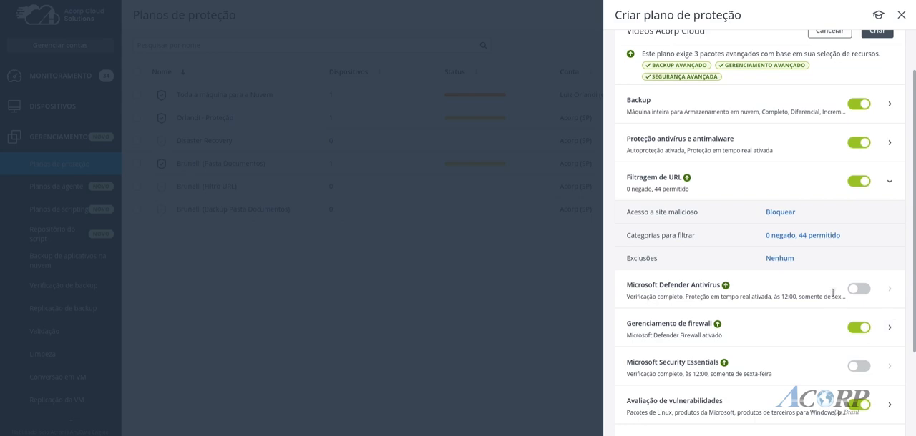
Look through the URL filtering categories and set Jogos, Jogos de azar and Hackear to Negar
left_click(799, 237)
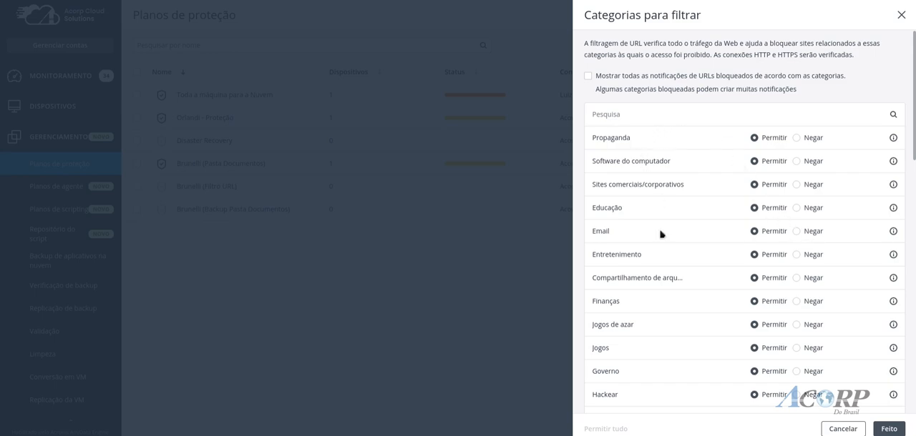
scroll(675, 279, "down", 5)
scroll(675, 278, "down", 7)
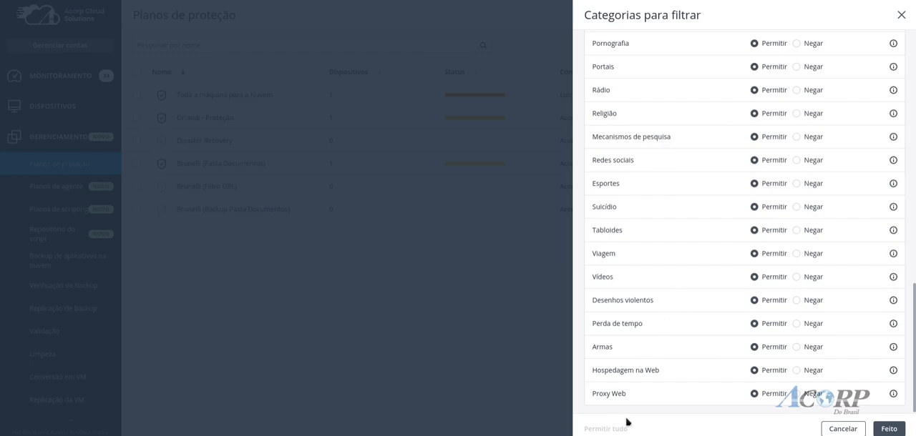
scroll(677, 337, "up", 10)
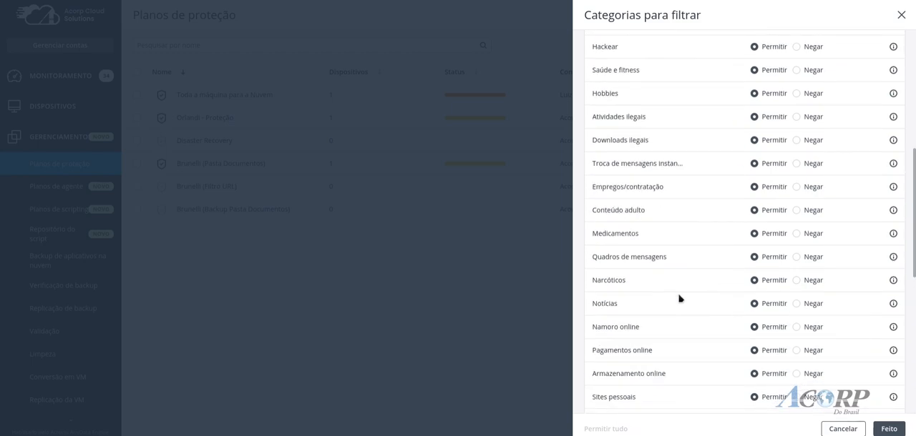
scroll(680, 299, "up", 2)
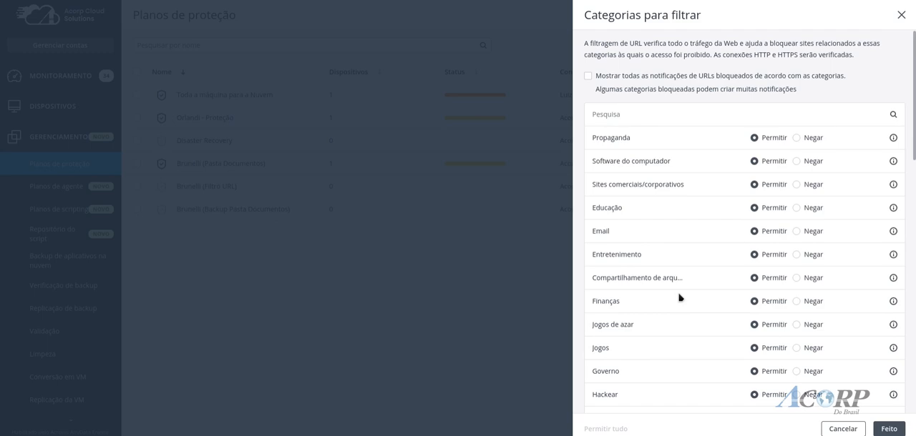
scroll(680, 298, "down", 2)
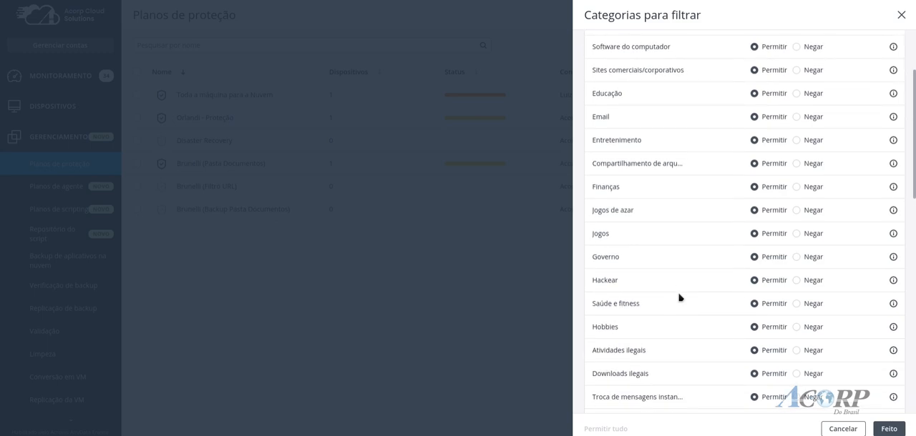
left_click(797, 237)
left_click(795, 211)
scroll(817, 264, "down", 2)
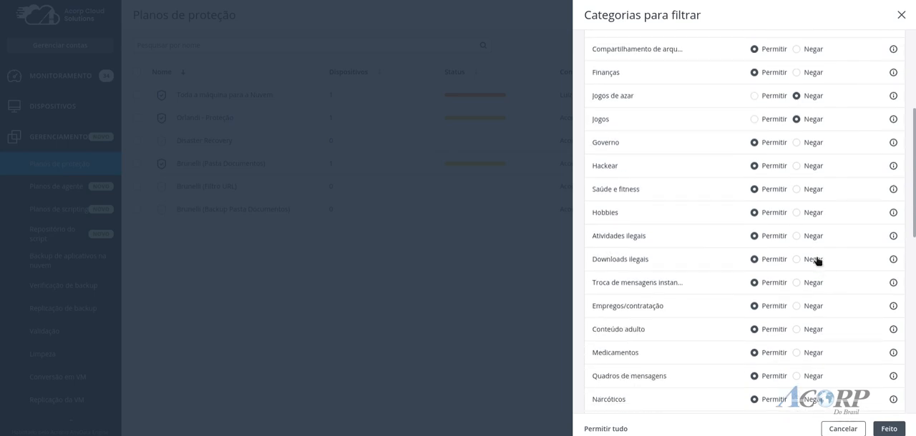
left_click(795, 166)
Set the URL categories Downloads ilegais, Conteúdo adulto and Pornografia to Negar
scroll(723, 279, "down", 1)
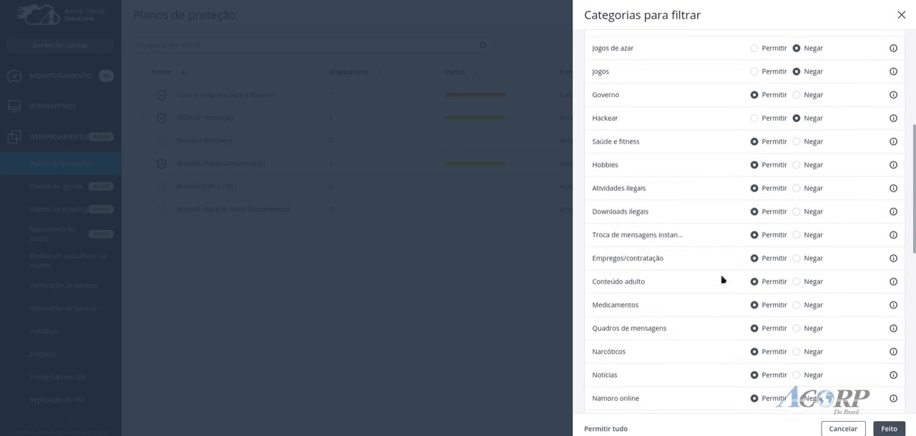
scroll(722, 280, "down", 1)
left_click(797, 203)
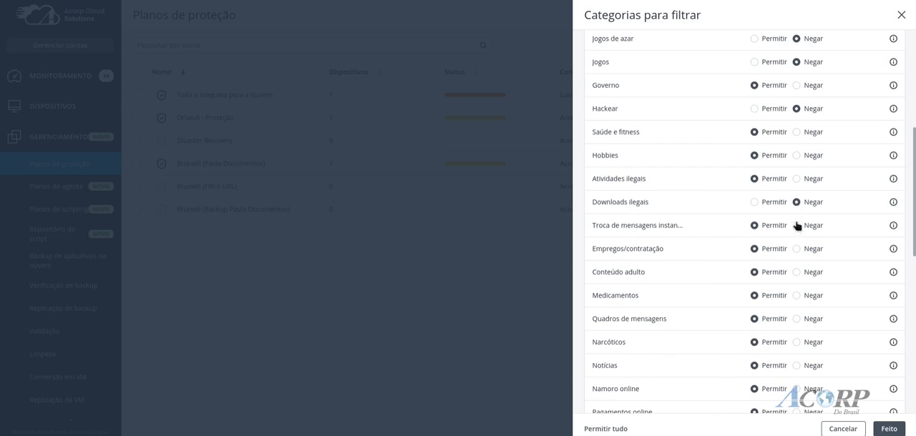
left_click(797, 273)
scroll(811, 293, "down", 3)
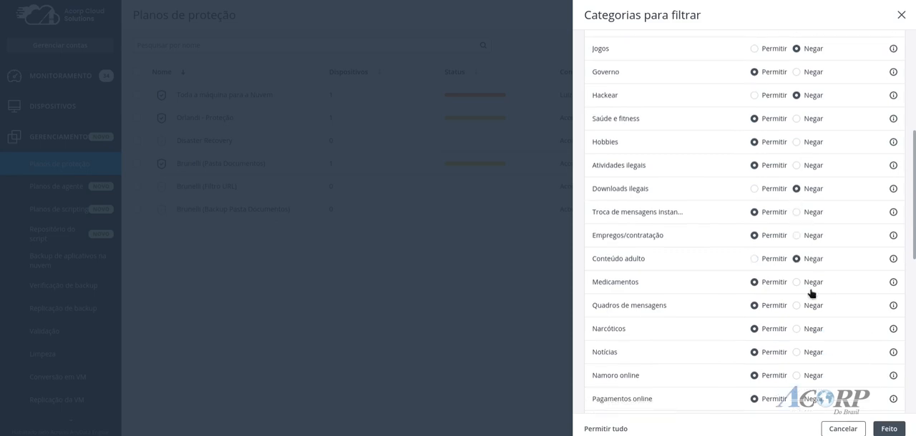
scroll(812, 292, "down", 1)
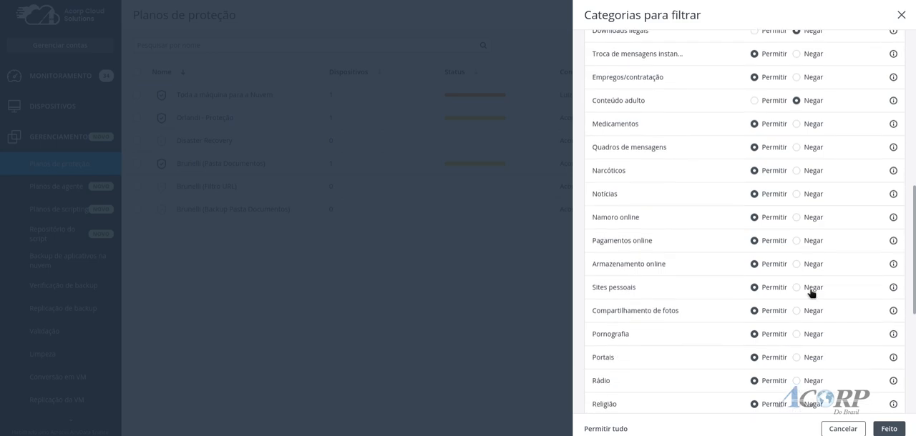
scroll(809, 292, "down", 1)
left_click(796, 277)
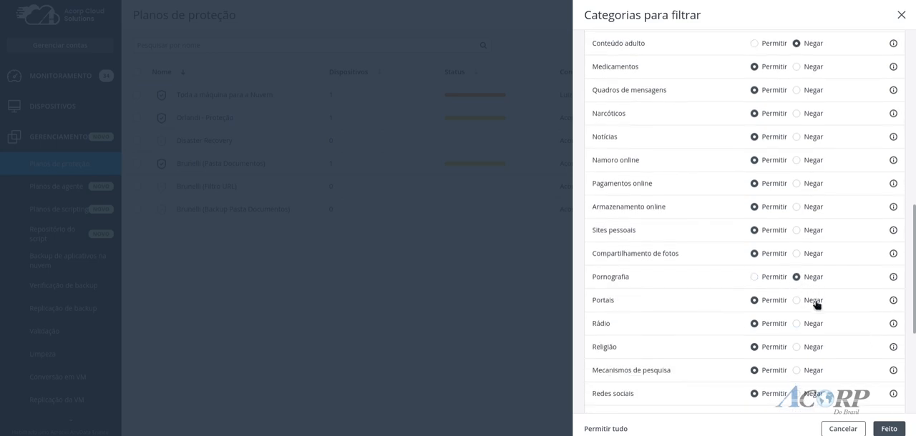
Set the URL categories Suicídio and Proxy Web to Negar and save the category filter
scroll(832, 304, "down", 3)
scroll(821, 302, "down", 3)
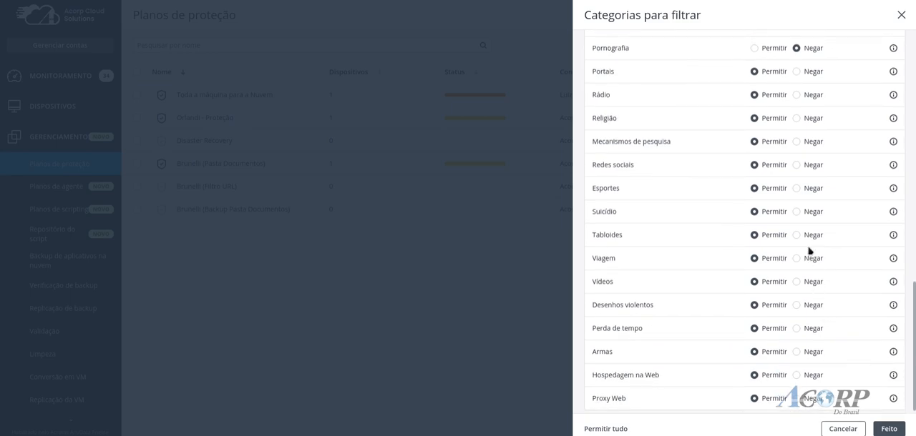
left_click(796, 213)
scroll(810, 282, "down", 1)
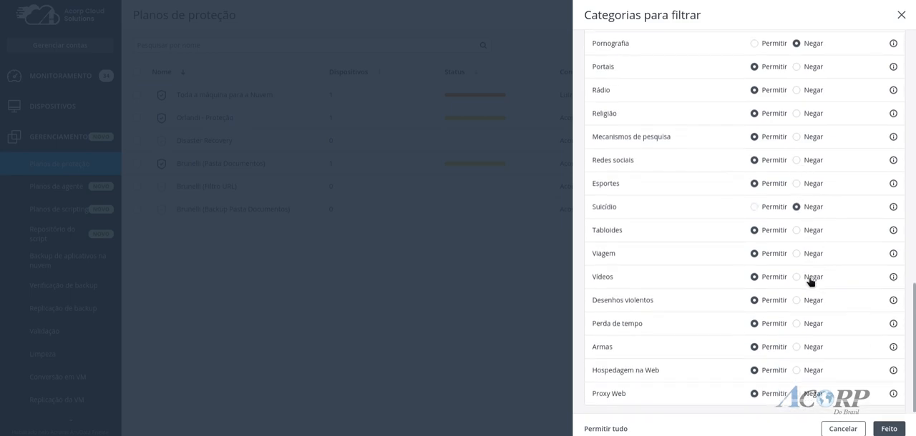
left_click(796, 394)
scroll(794, 365, "up", 10)
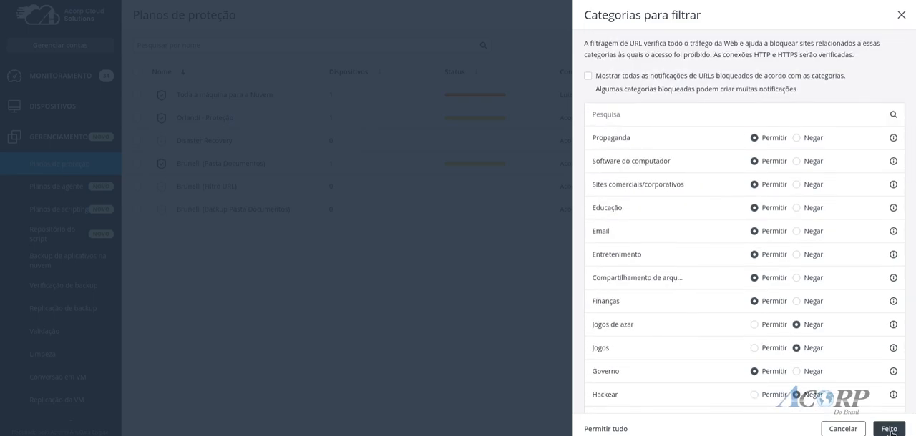
left_click(888, 429)
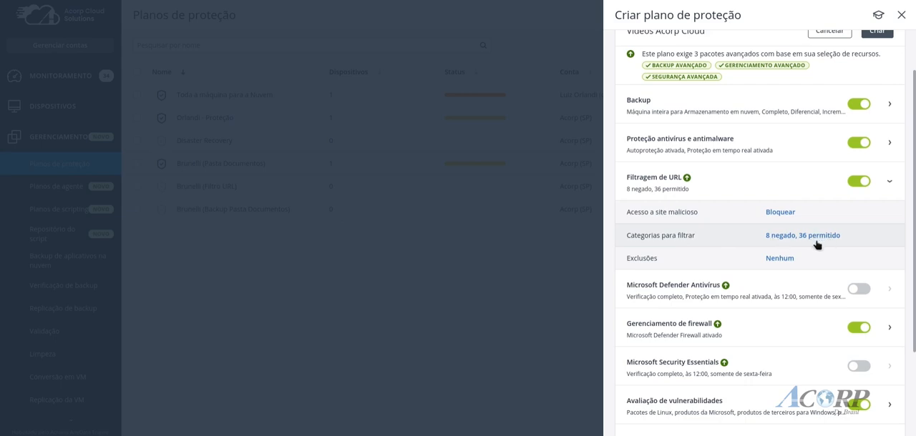
Review the trusted URLs and processes in the URL filtering Exclusões and leave without saving
left_click(777, 259)
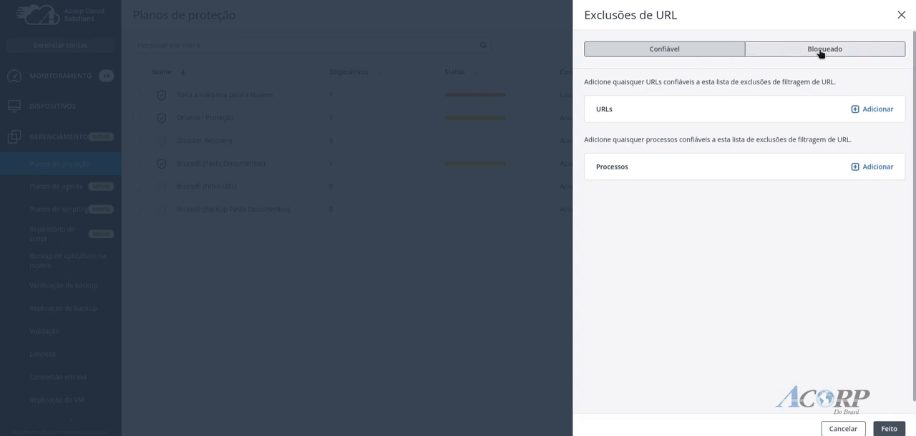
left_click(844, 429)
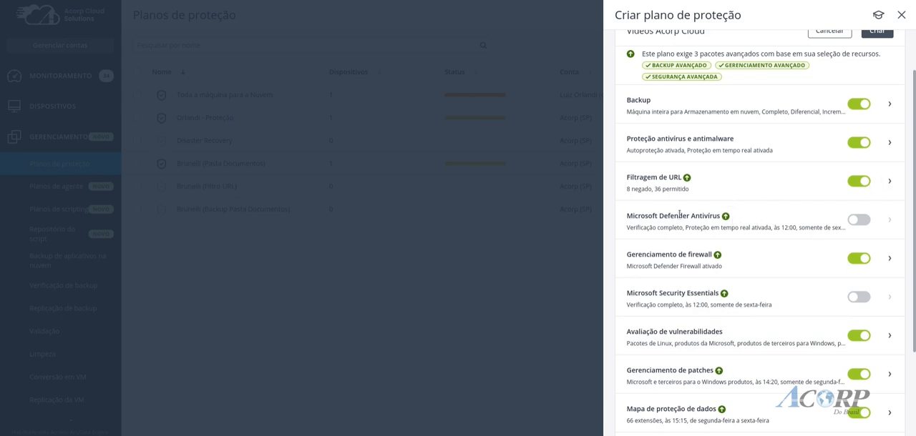
Turn off Gerenciamento de firewall and expand the Avaliação de vulnerabilidades settings
left_click(853, 261)
mouse_move(727, 219)
scroll(754, 260, "down", 3)
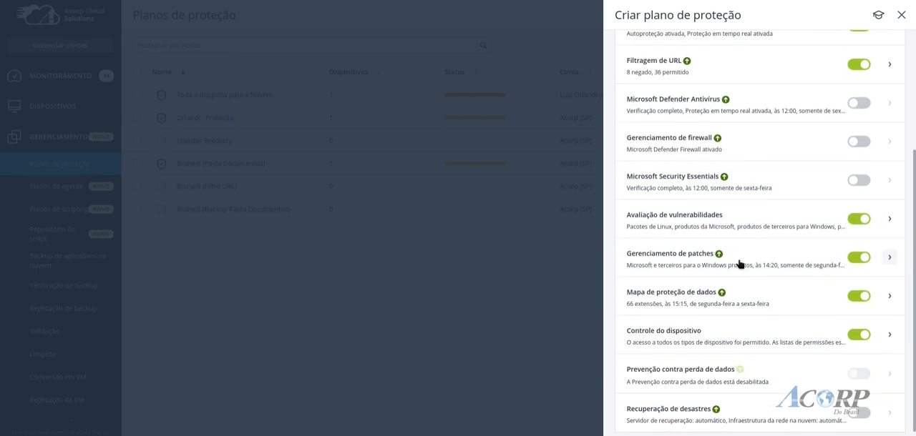
left_click(888, 220)
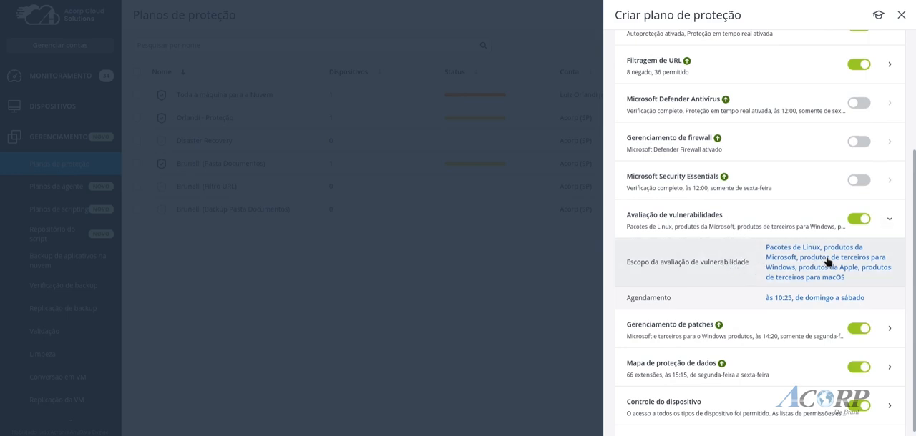
Review the items checked in Escopo da avaliação de vulnerabilidade and leave without saving
left_click(827, 261)
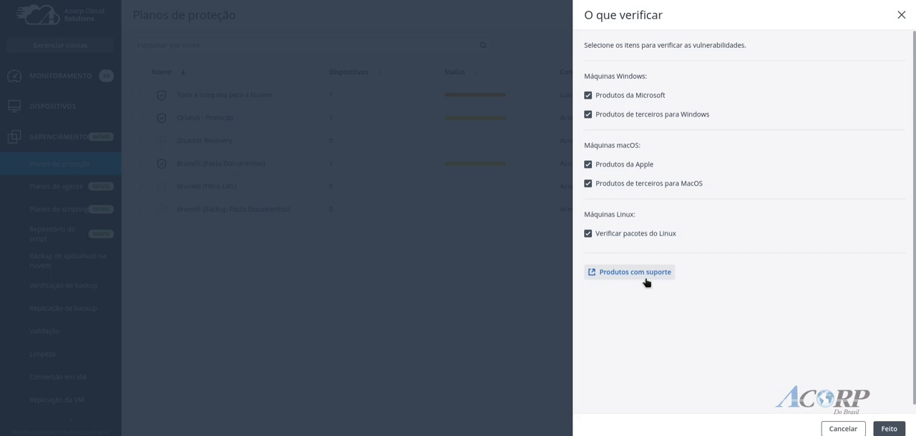
left_click(840, 429)
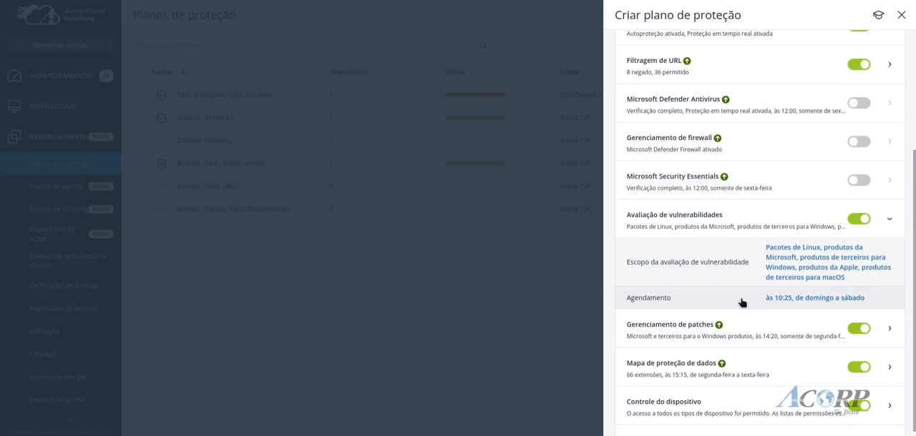
scroll(741, 302, "up", 5)
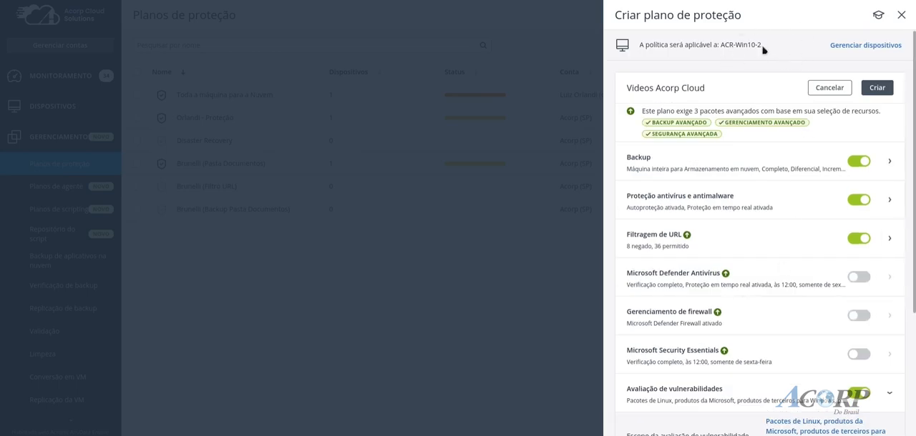
scroll(731, 46, "down", 7)
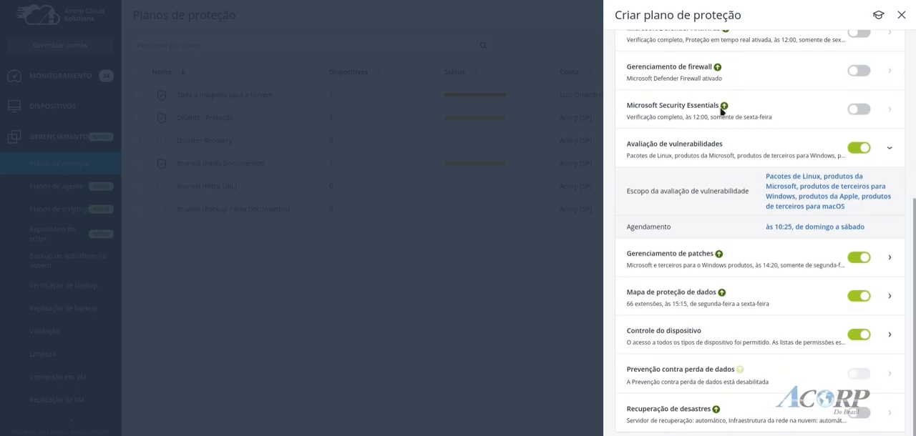
Set the start time of the Avaliação de vulnerabilidades schedule to 11:00
left_click(814, 228)
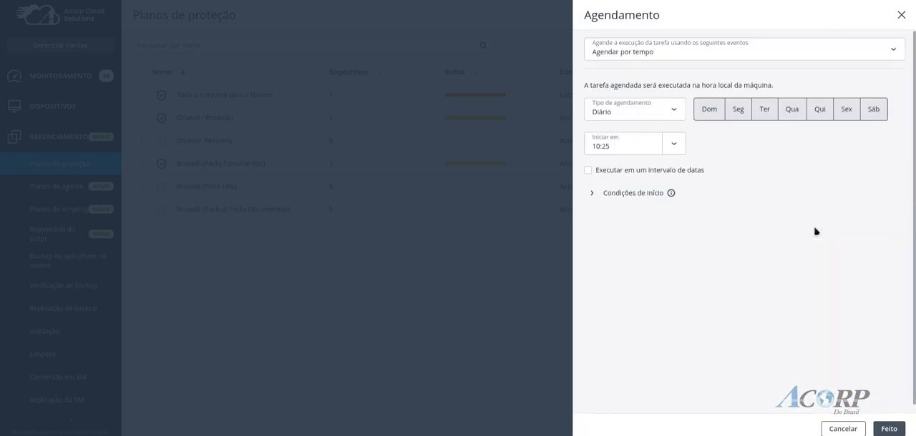
left_click(673, 145)
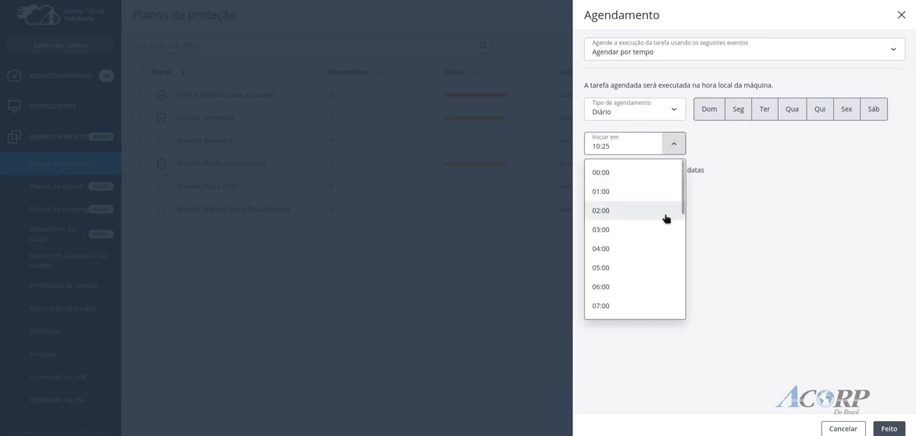
scroll(664, 219, "down", 1)
scroll(664, 219, "down", 2)
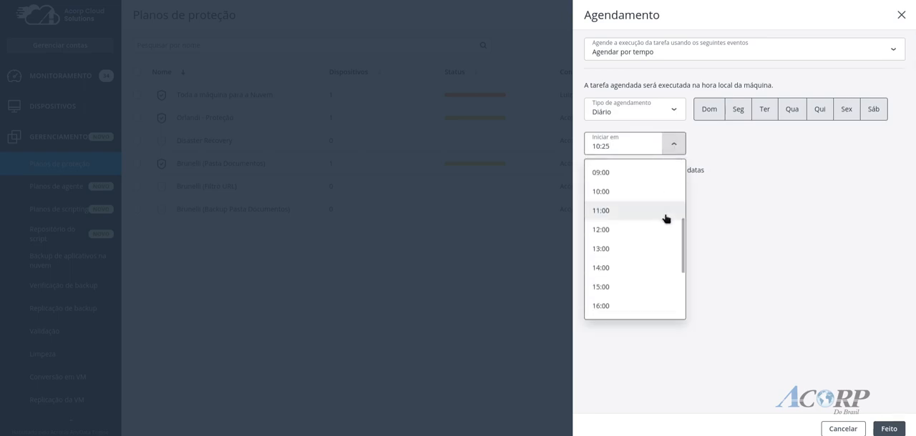
left_click(662, 213)
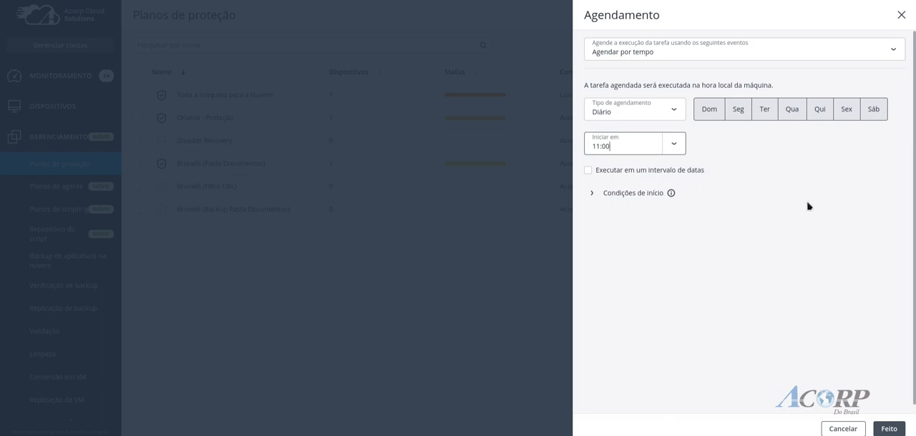
Limit the vulnerability assessment schedule to Seg, Qua and Sex, save it, and collapse the module's settings
left_click(707, 116)
left_click(877, 116)
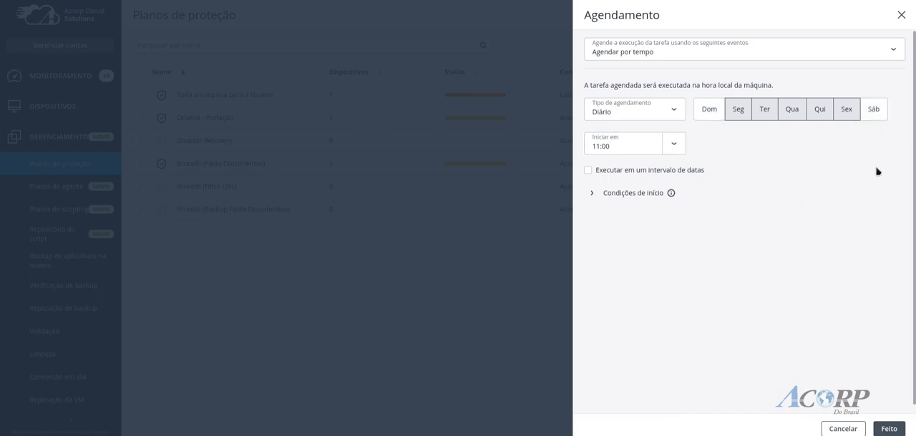
left_click(772, 117)
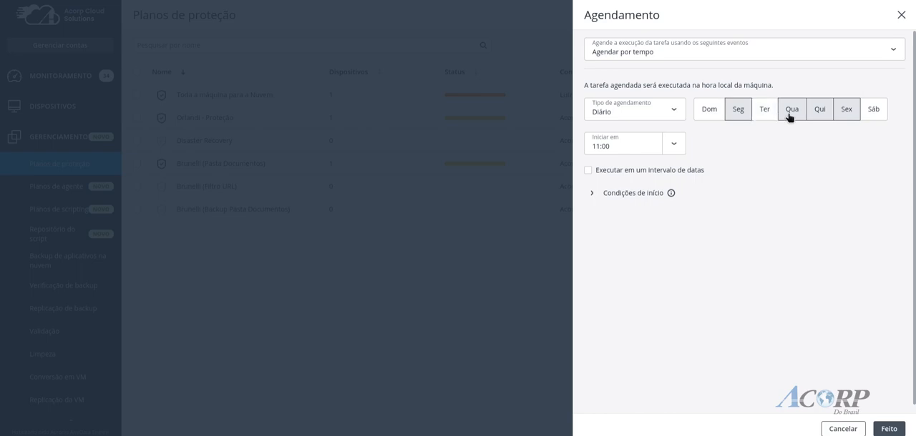
left_click(816, 113)
left_click(889, 428)
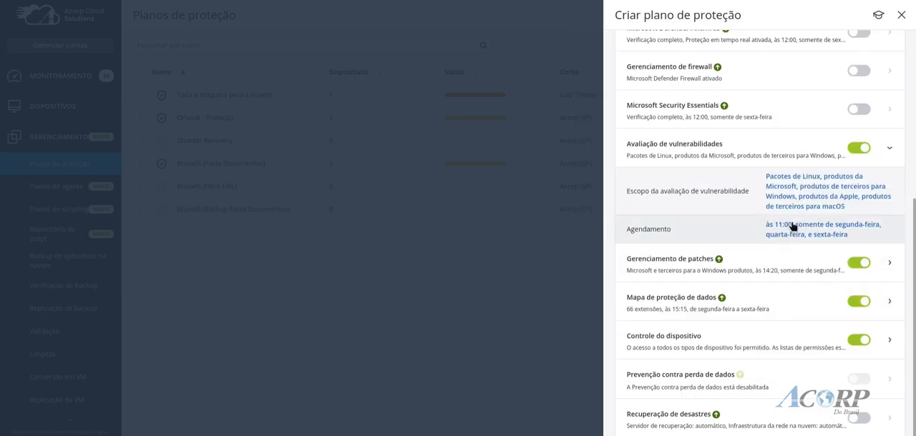
left_click(891, 149)
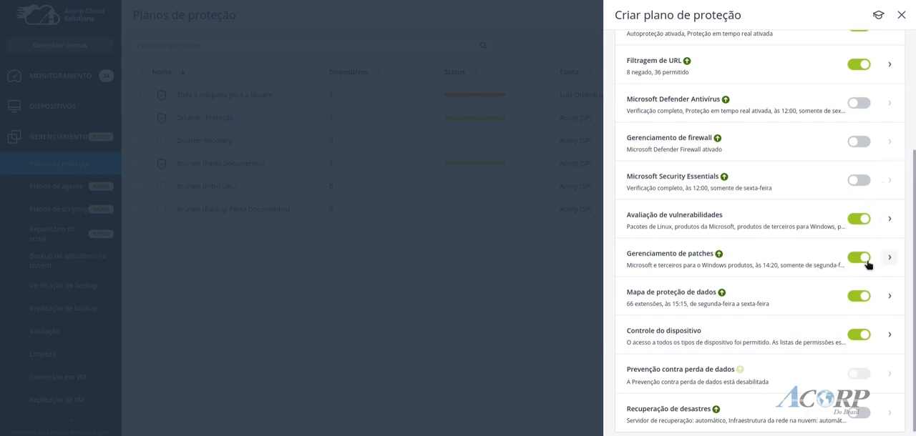
Expand Gerenciamento de patches and review the Produtos da Microsoft update options without saving
left_click(889, 259)
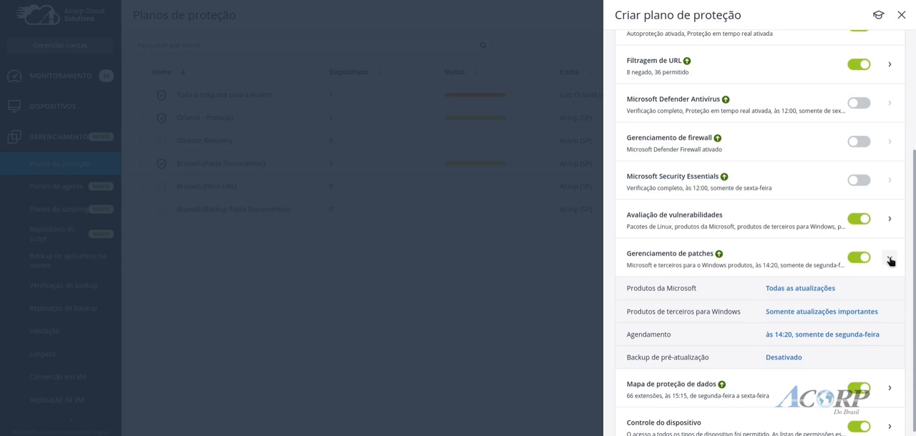
mouse_move(720, 258)
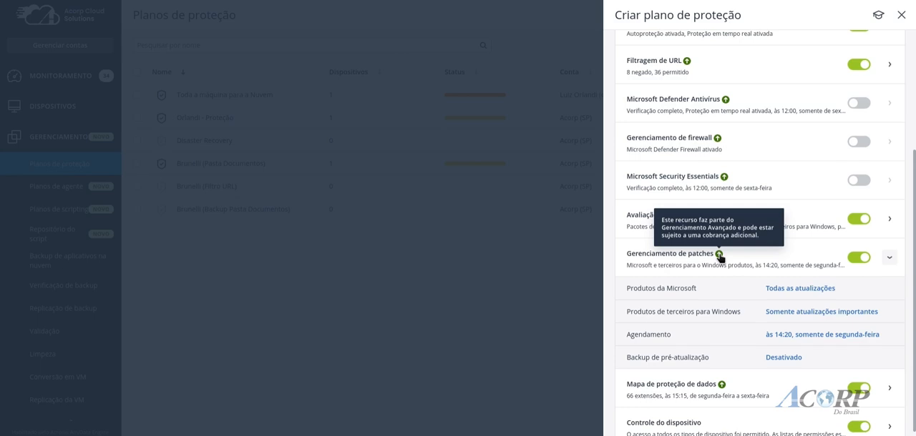
scroll(744, 272, "down", 3)
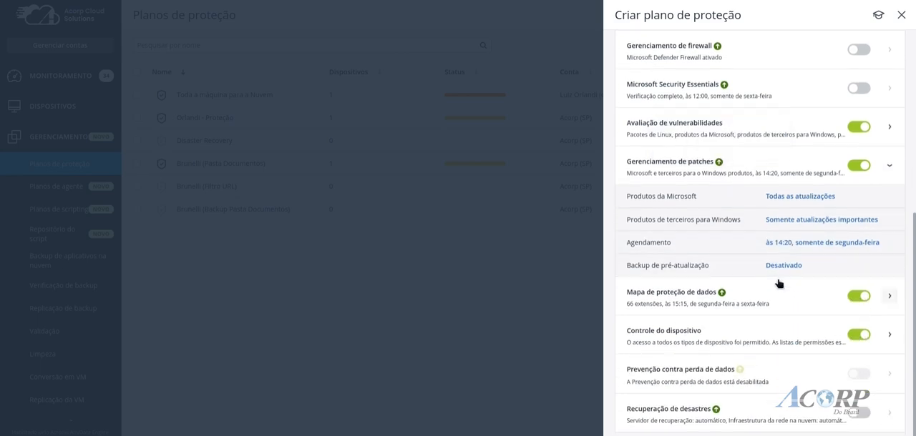
left_click(791, 199)
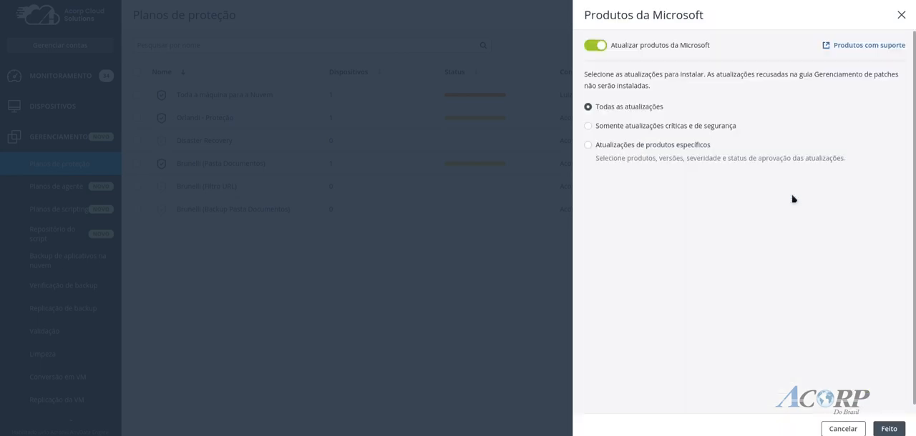
left_click(902, 14)
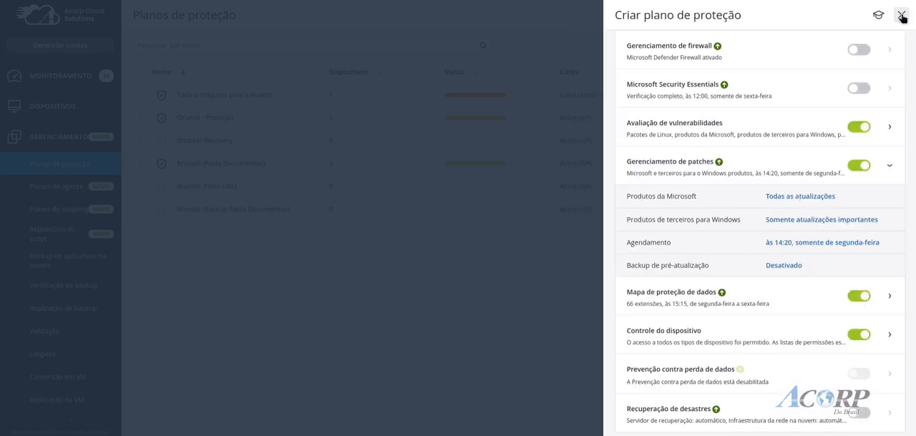
Review the update options for Produtos de terceiros para Windows, including Atualizações de produtos específicos, and save with Somente atualizações importantes selected
left_click(855, 223)
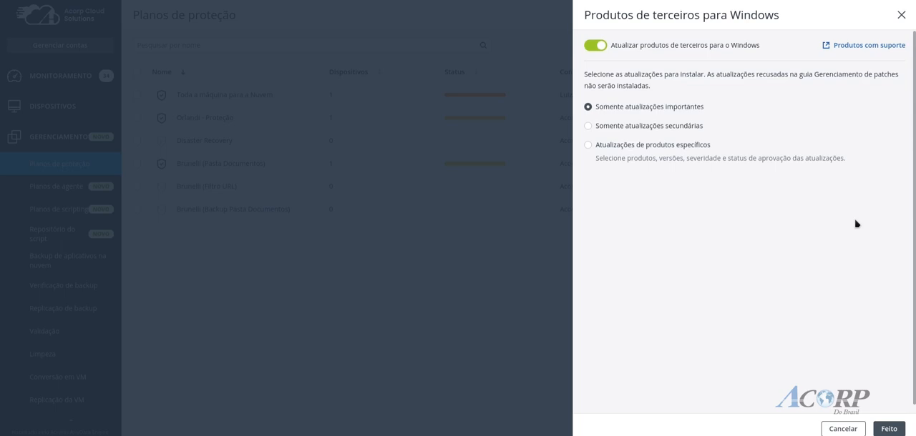
left_click(685, 146)
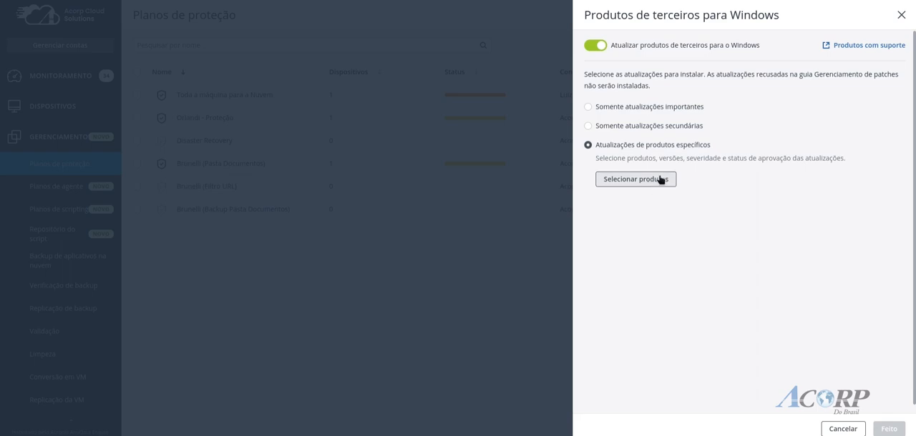
left_click(683, 108)
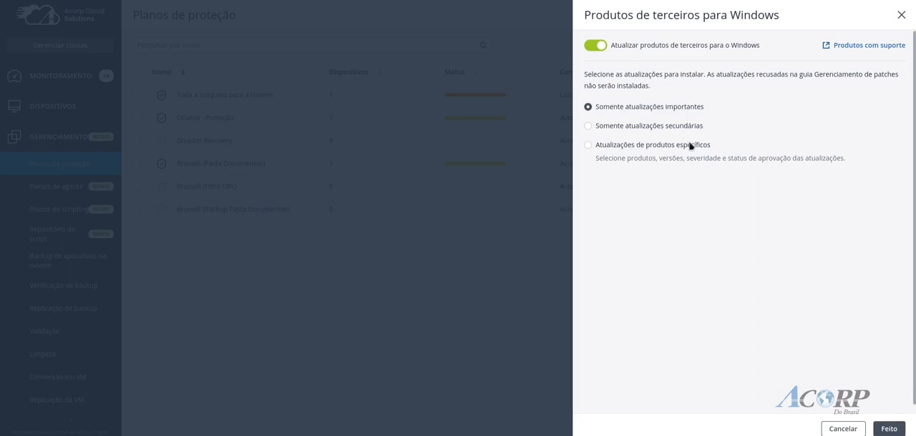
left_click(888, 429)
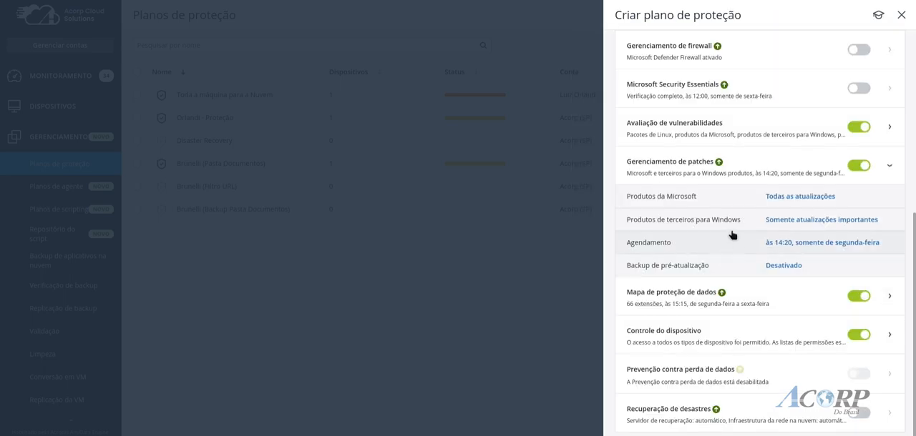
Set the Gerenciamento de patches schedule to run on Ter and Qui at 14:00
left_click(805, 244)
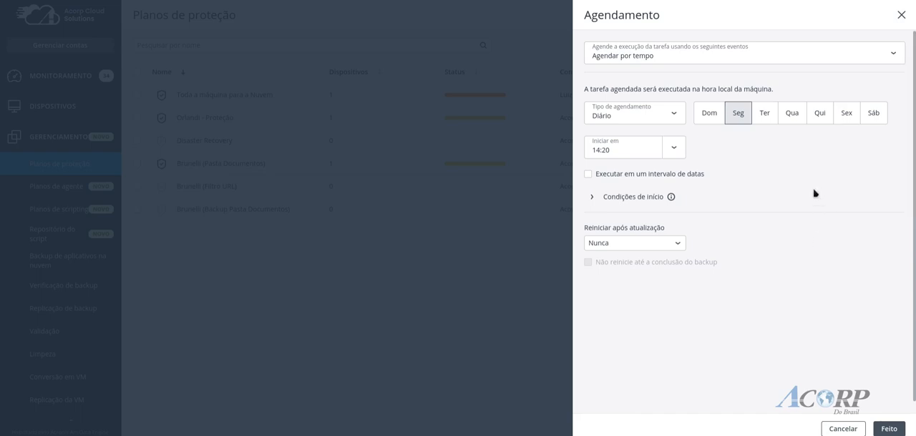
left_click(769, 118)
left_click(739, 118)
left_click(675, 152)
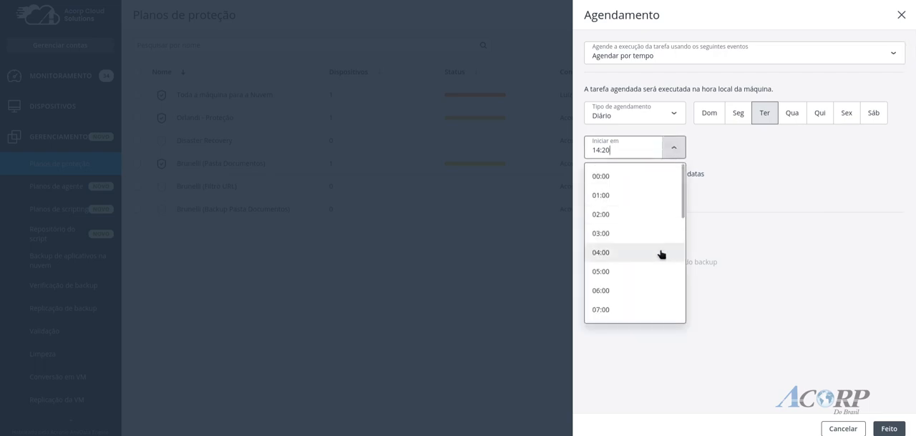
scroll(660, 255, "down", 5)
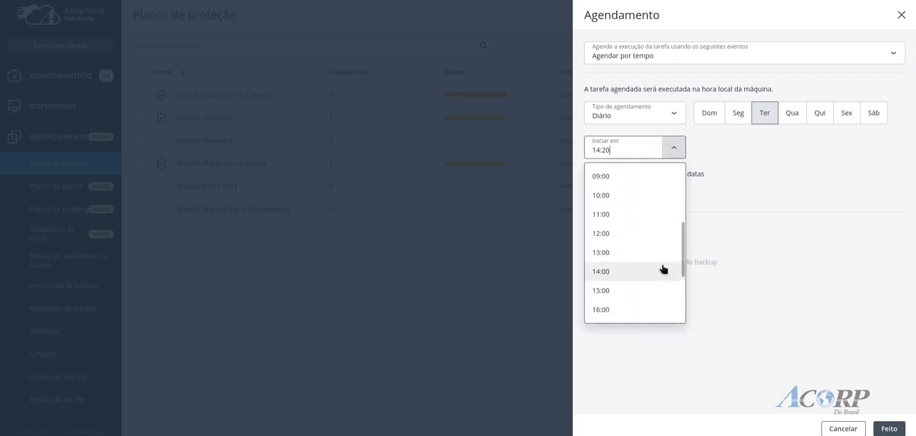
left_click(663, 271)
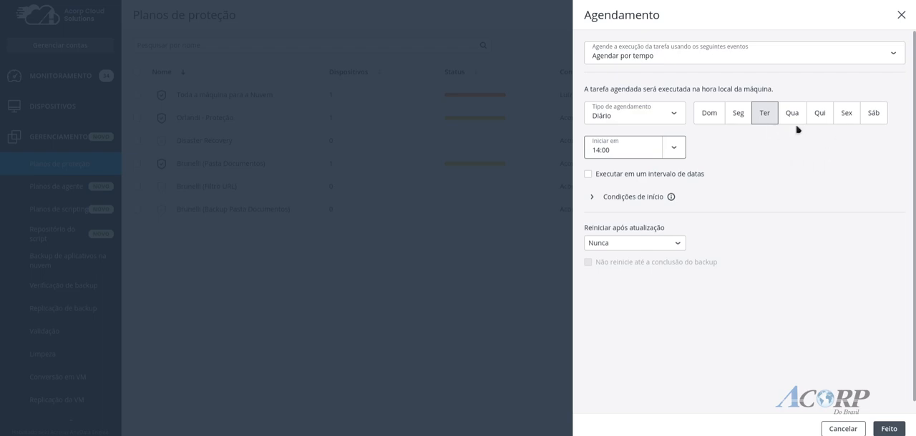
left_click(819, 118)
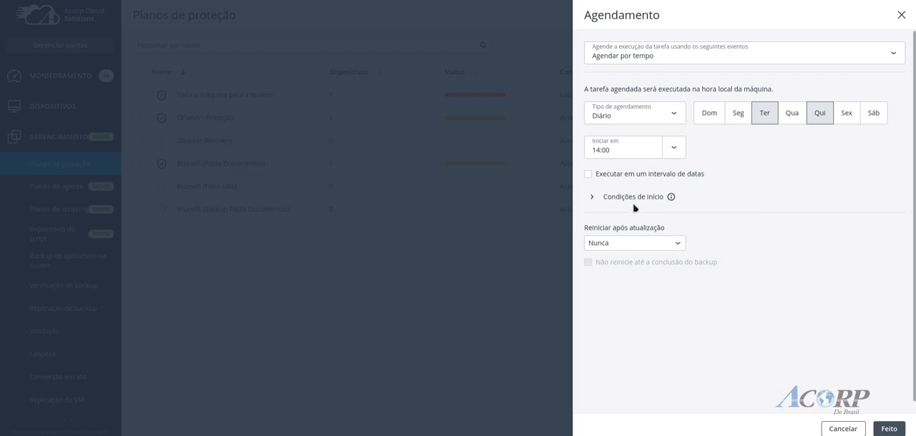
Keep Reiniciar após atualização at Nunca, save the patch schedule, and collapse the Gerenciamento de patches settings
left_click(664, 230)
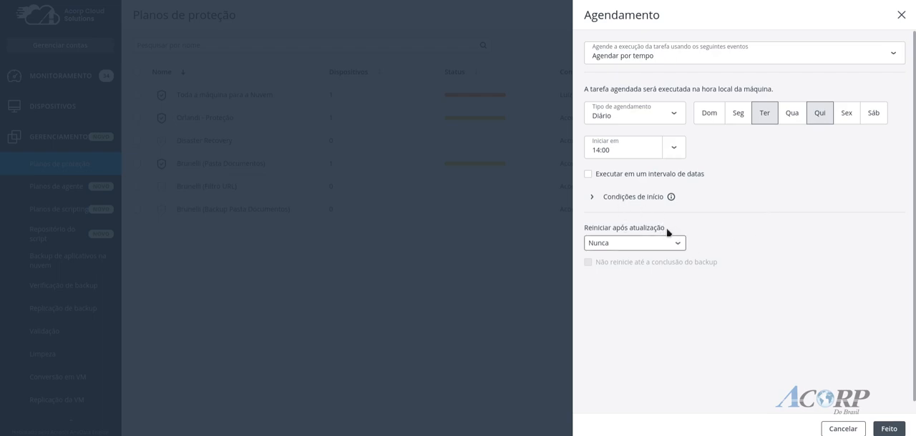
left_click(591, 227)
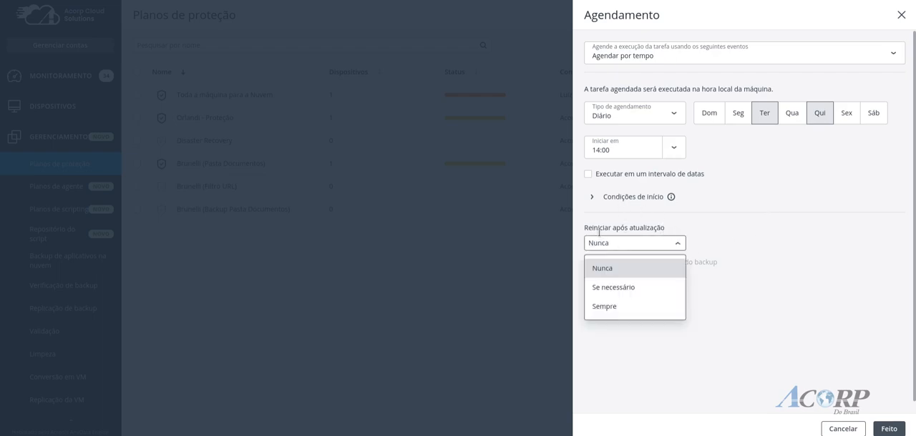
left_click(624, 270)
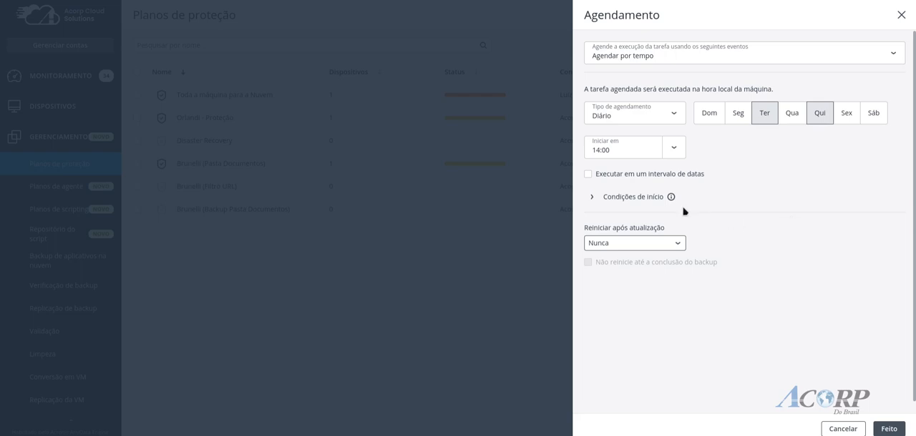
left_click(899, 431)
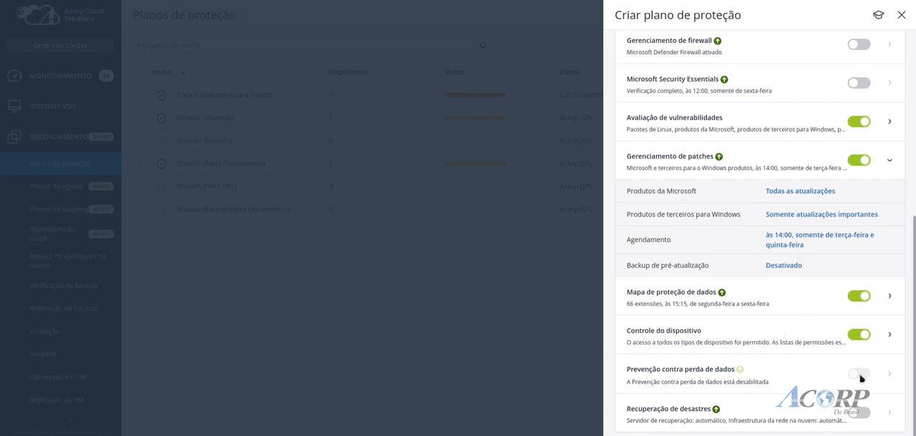
left_click(890, 163)
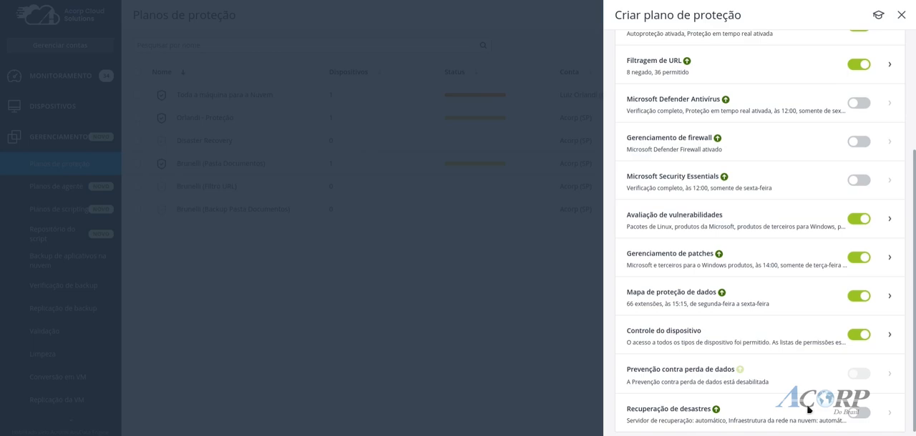
Create the Videos Acorp Cloud protection plan and confirm the required service quotas
scroll(808, 409, "up", 3)
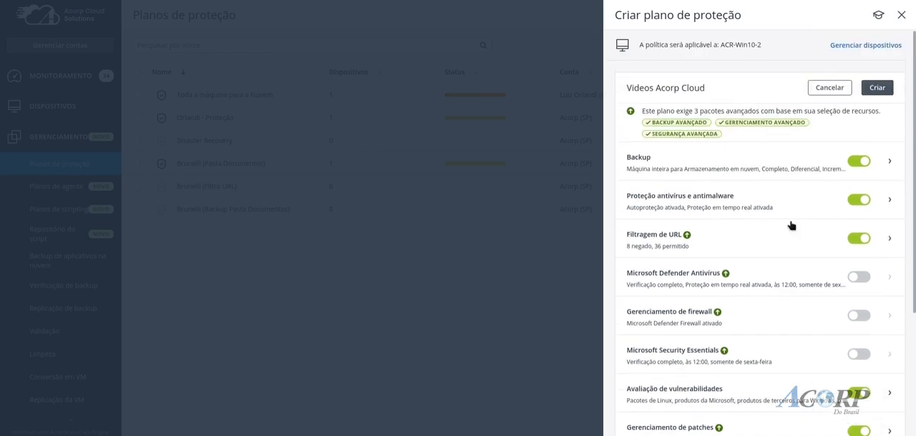
left_click(874, 90)
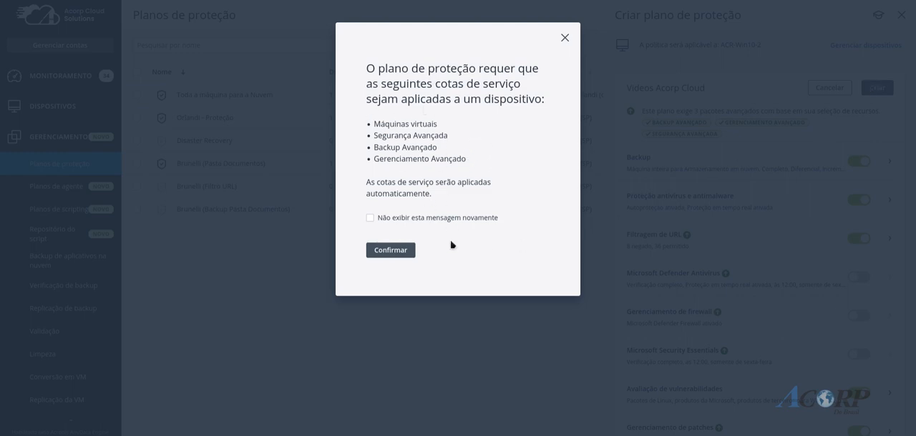
left_click(407, 252)
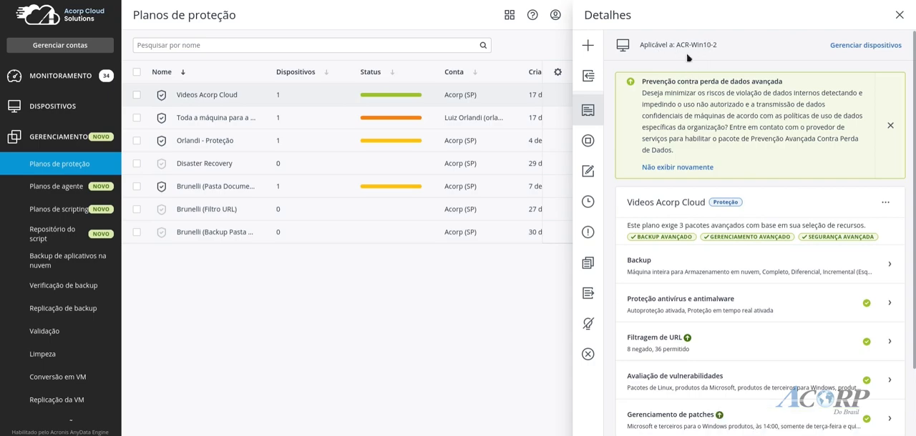
Review the modules in the details of the Videos Acorp Cloud plan and close them
scroll(757, 275, "down", 1)
scroll(761, 284, "down", 2)
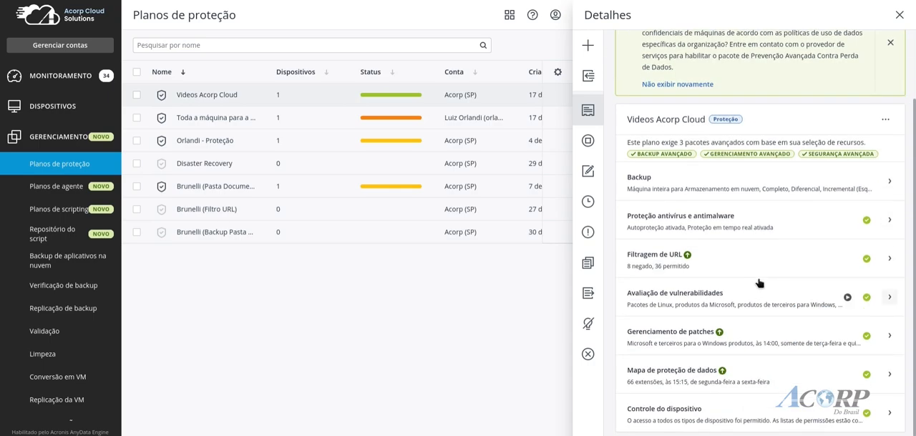
scroll(761, 280, "up", 3)
left_click(898, 16)
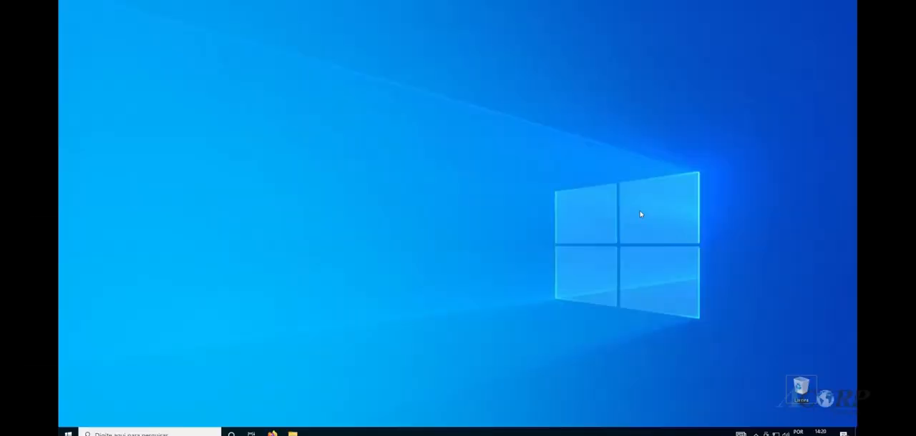
Switch to the Windows machine's desktop and check the protection status and next backup in Acronis Cyber Protect
left_click(756, 433)
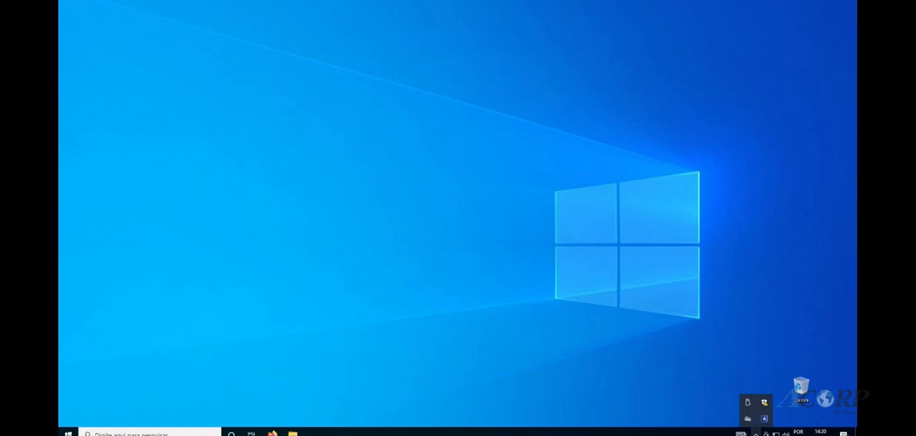
left_click(765, 417)
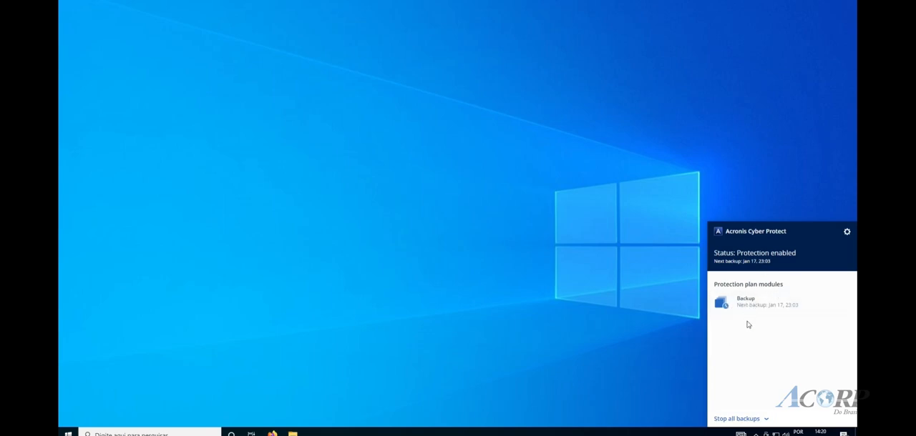
left_click(665, 334)
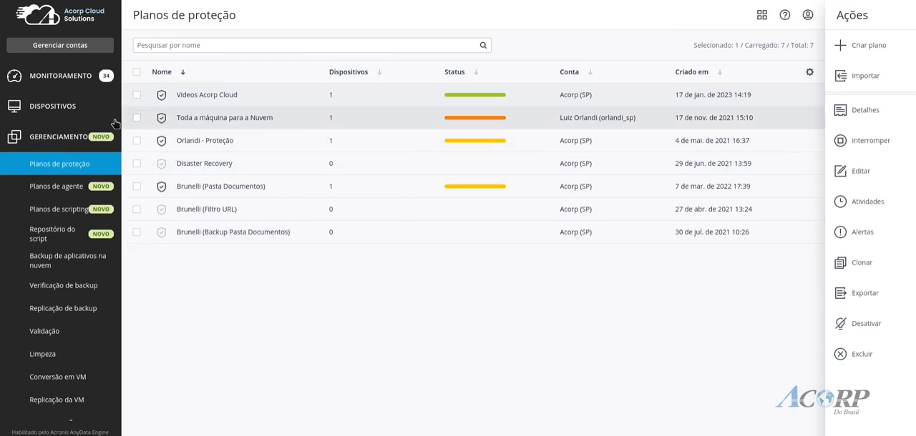
Return to the Acorp Cloud console and open the Todos os dispositivos list
left_click(80, 112)
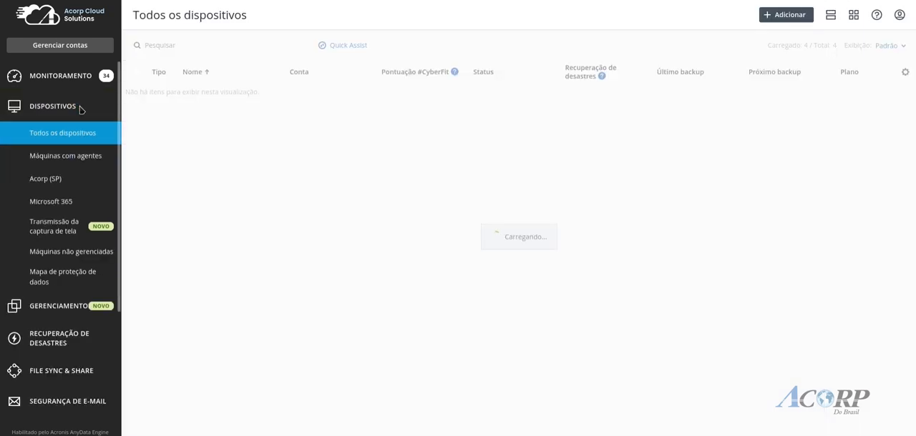